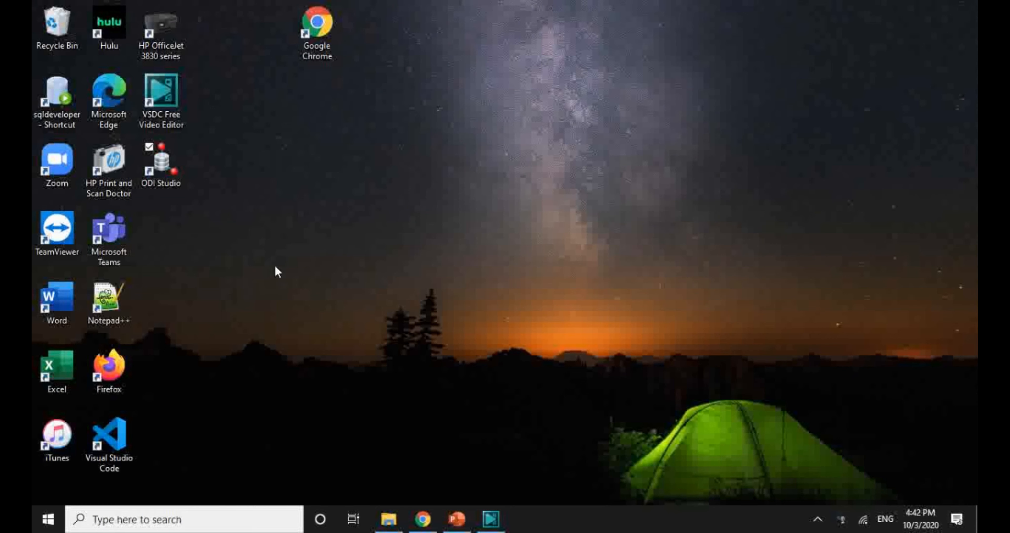
Step: Launch ODI Studio, start connecting to the repository, and skip the wallet password prompt
{"action": "double_click", "coordinate": [167, 169]}
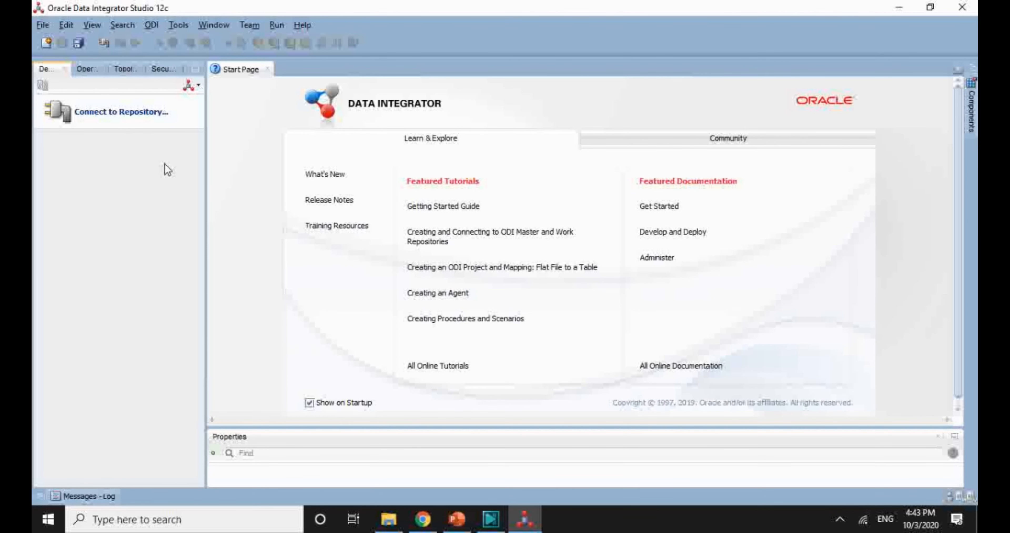
{"action": "left_click", "coordinate": [132, 123]}
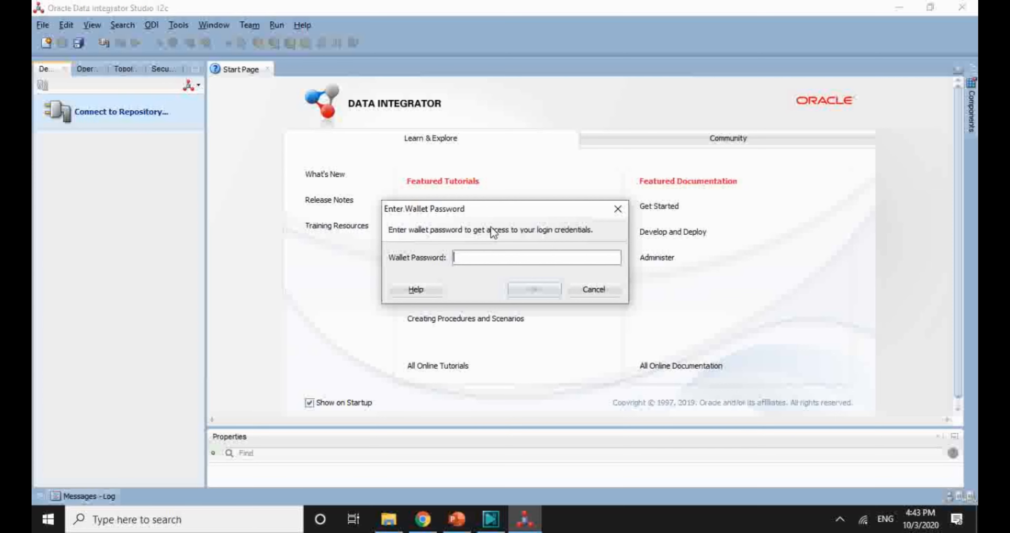
{"action": "left_click", "coordinate": [538, 289]}
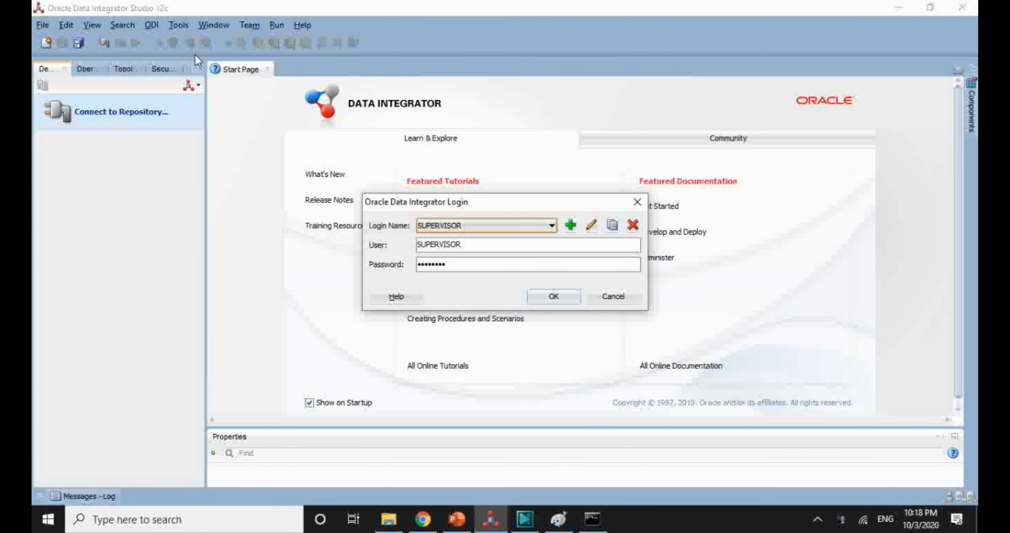
Step: Review the saved login's repository connection settings, accept them, and log in to the work repository
{"action": "left_click", "coordinate": [591, 226]}
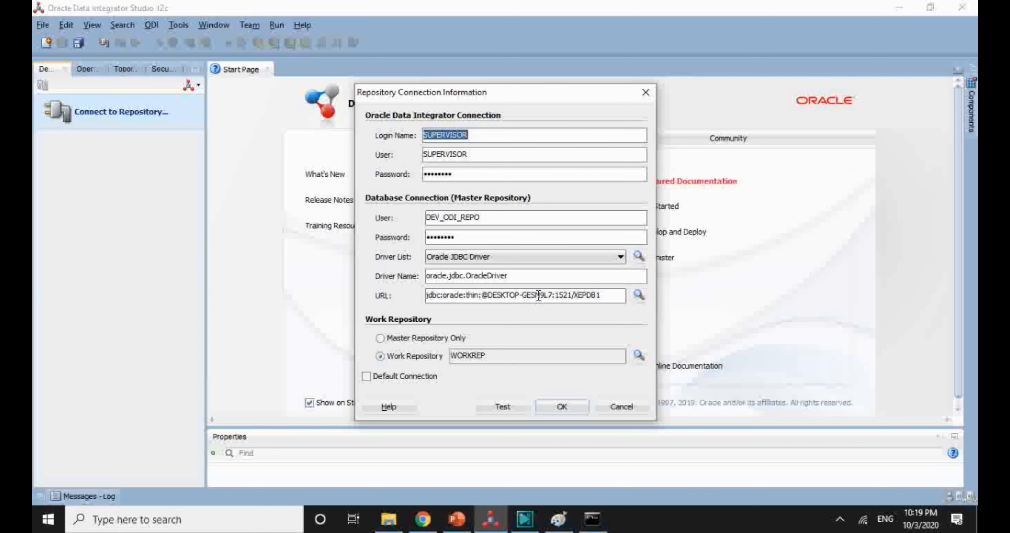
{"action": "left_click", "coordinate": [561, 408]}
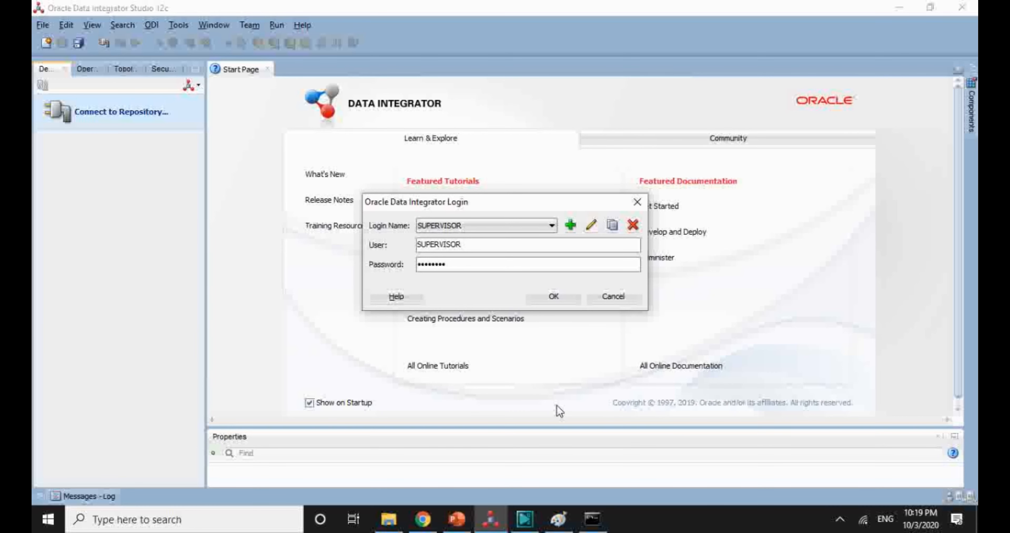
{"action": "left_click", "coordinate": [557, 298]}
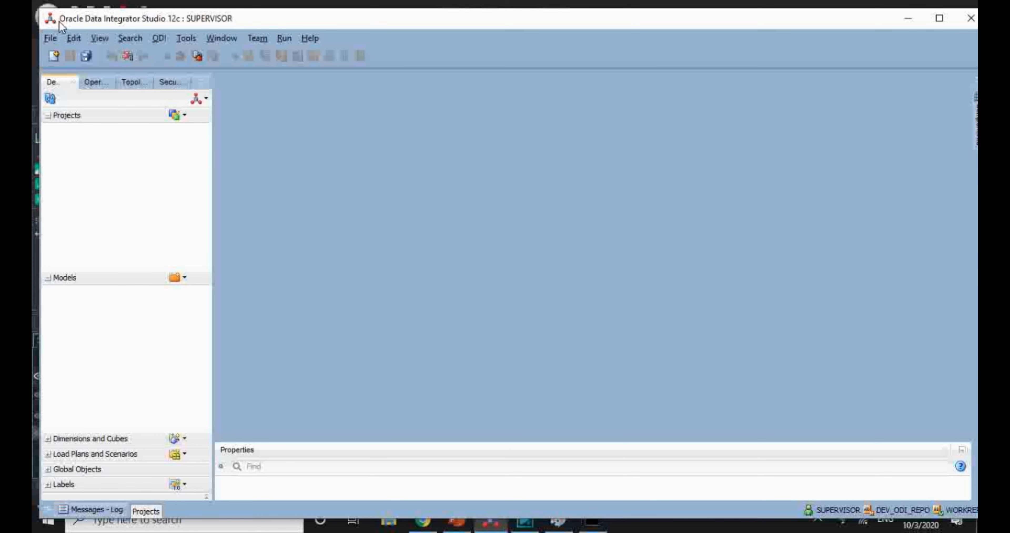
Step: Create a new project named Project1 and save it
{"action": "left_click", "coordinate": [185, 115]}
{"action": "left_click", "coordinate": [196, 130]}
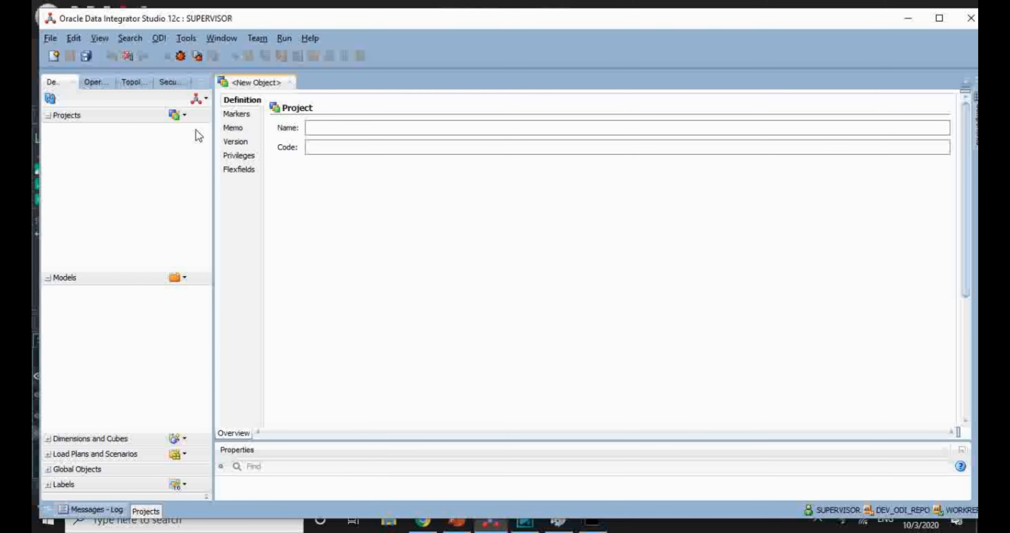
{"action": "type", "text": "Pr"}
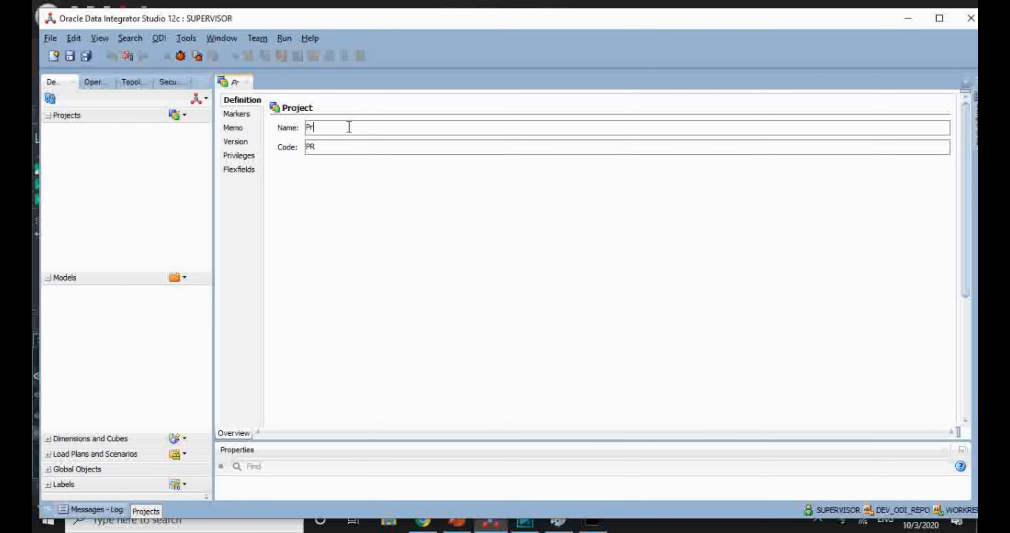
{"action": "type", "text": "oject1"}
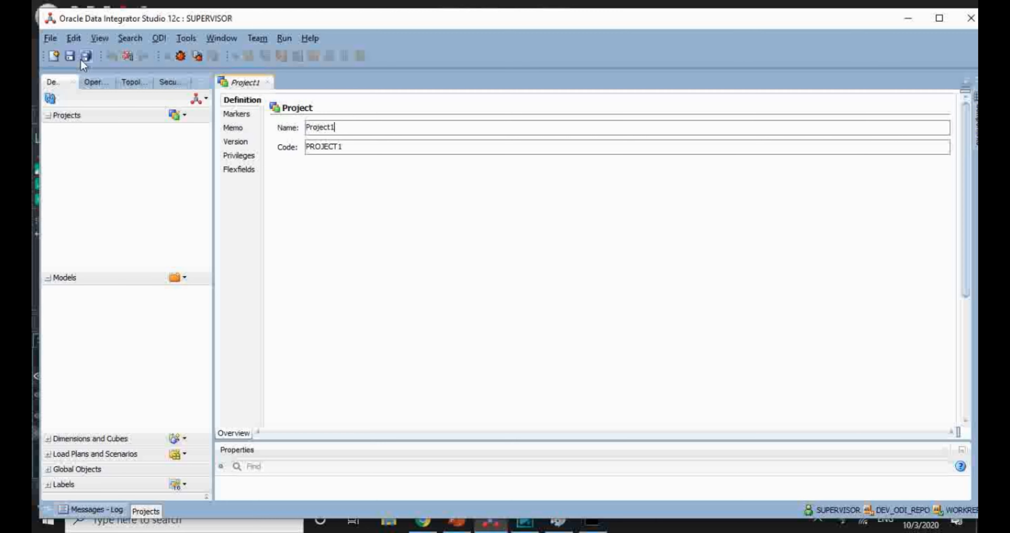
{"action": "left_click", "coordinate": [70, 57]}
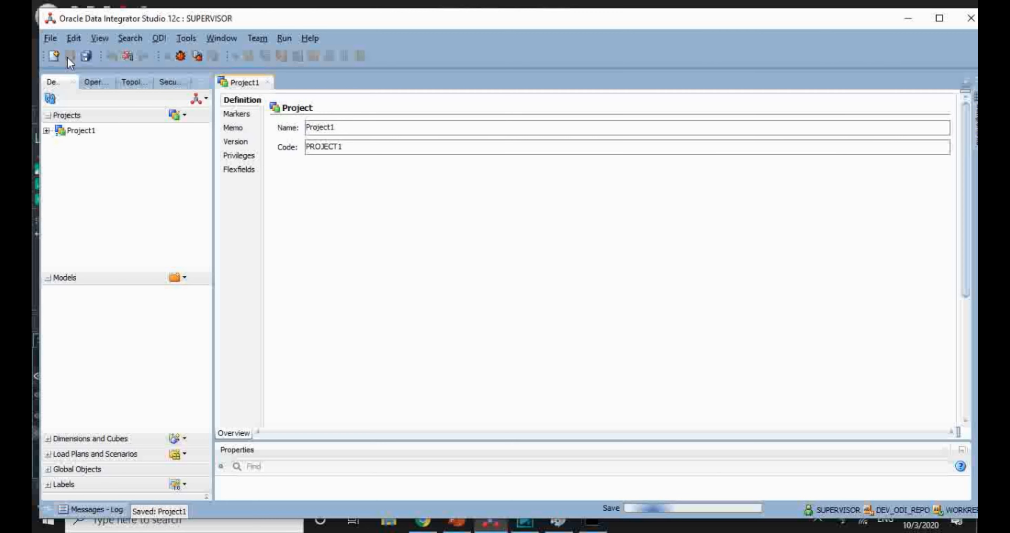
Step: Expand Project1 and its First Folder in the Projects tree
{"action": "left_click", "coordinate": [47, 130]}
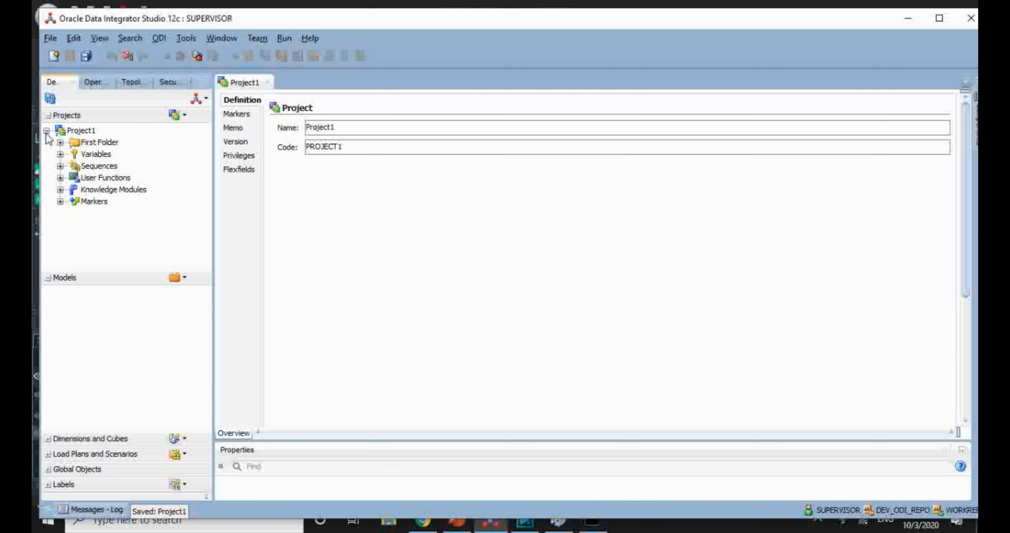
{"action": "left_click", "coordinate": [60, 142]}
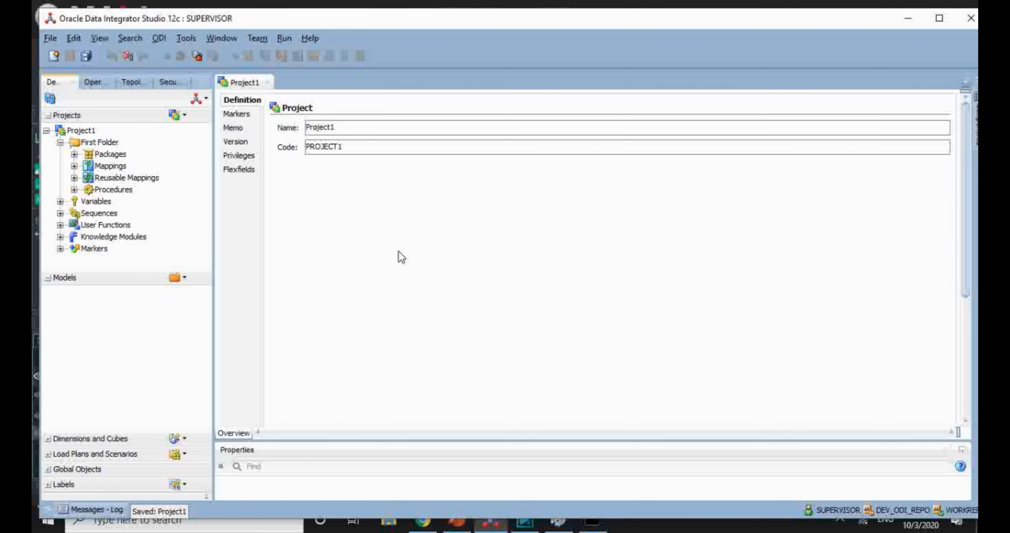
{"action": "left_click", "coordinate": [56, 22]}
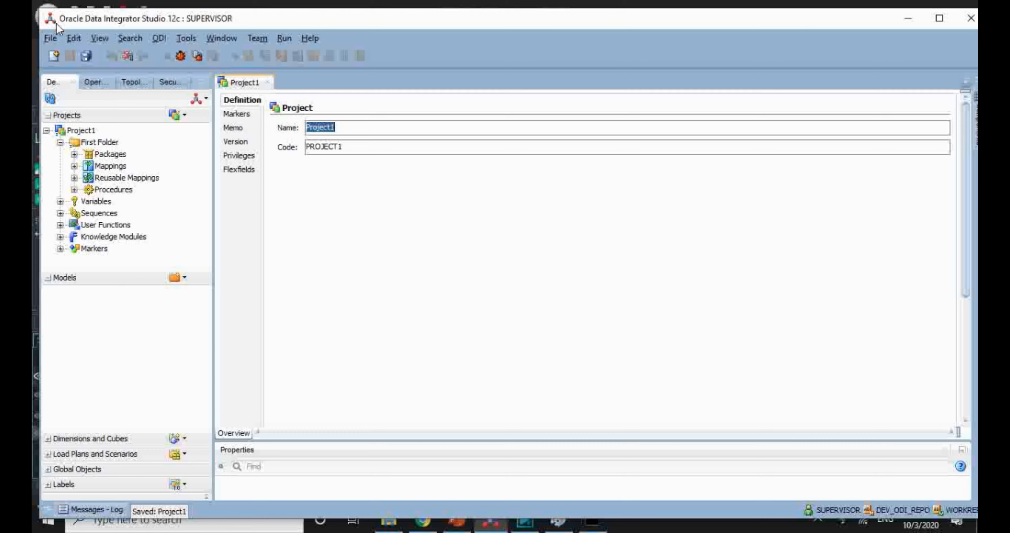
Step: Define model OracleModel with Oracle technology and Global context, then advance to the data server step
{"action": "left_click", "coordinate": [186, 283]}
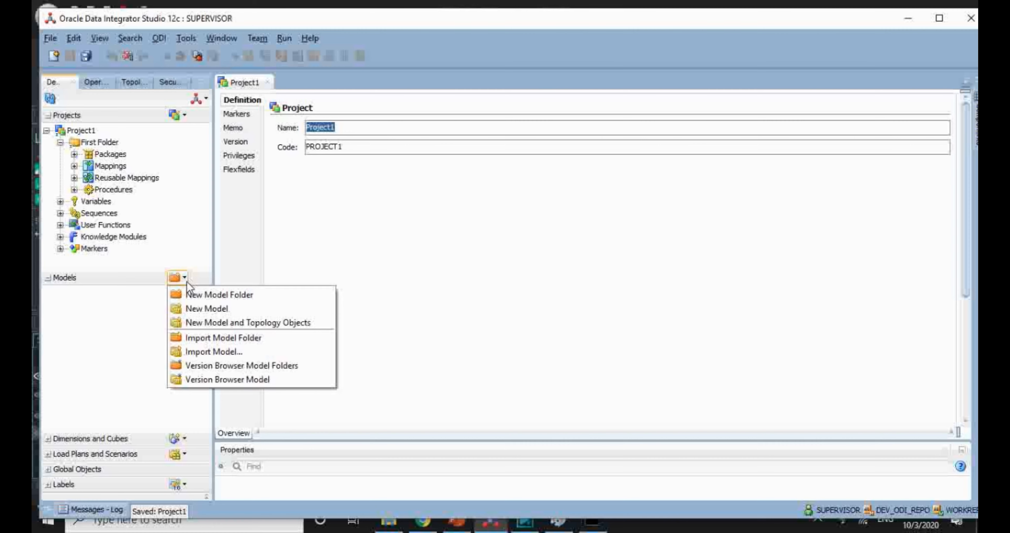
{"action": "left_click", "coordinate": [221, 324]}
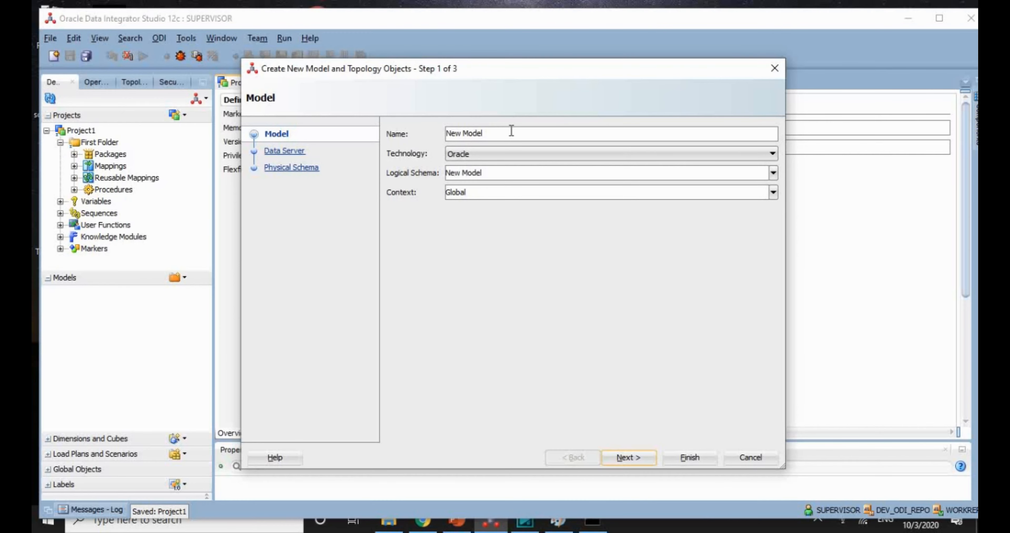
{"action": "left_click_drag", "start_coordinate": [512, 132], "coordinate": [399, 113]}
{"action": "type", "text": "OracleModel"}
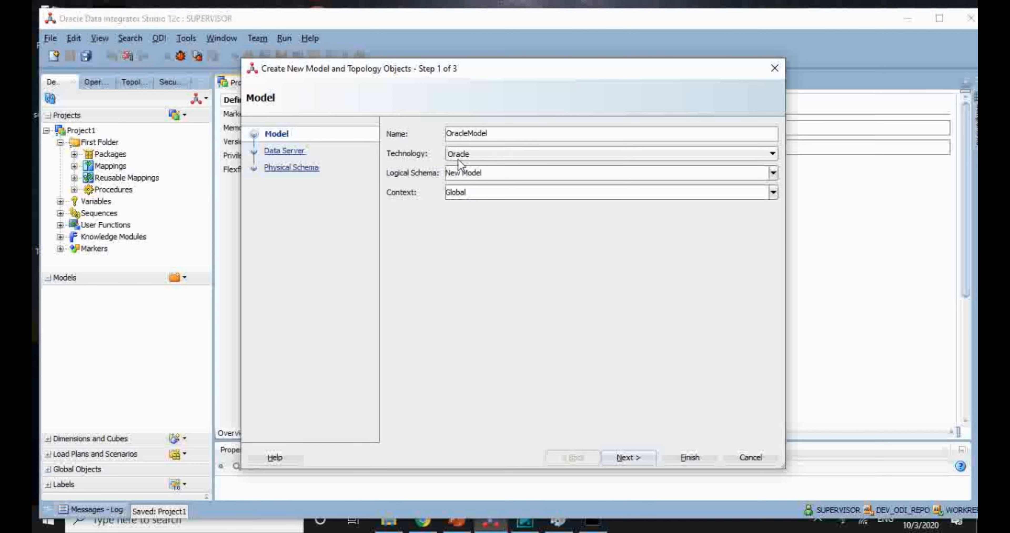
{"action": "left_click", "coordinate": [469, 172]}
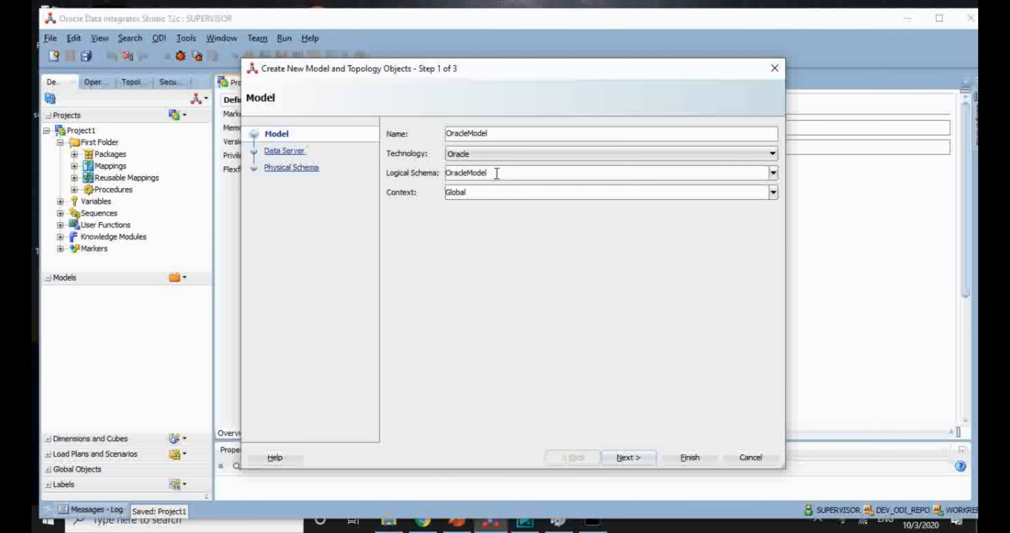
{"action": "left_click", "coordinate": [496, 160]}
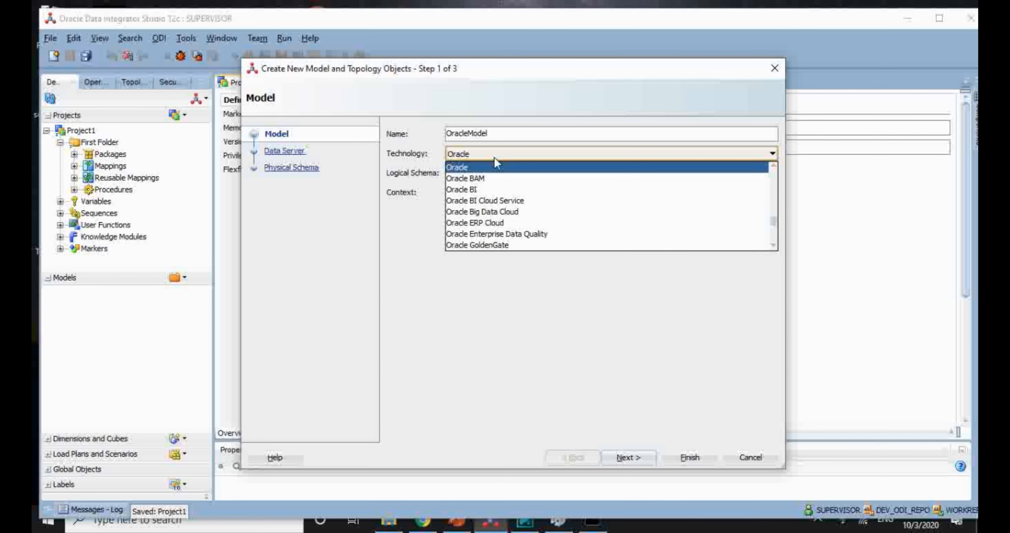
{"action": "left_click", "coordinate": [485, 167]}
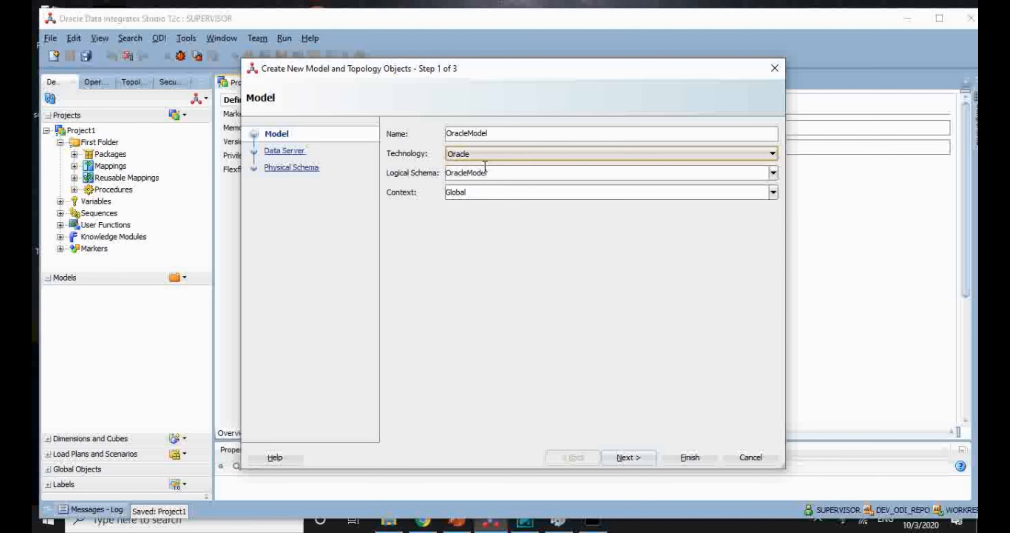
{"action": "left_click", "coordinate": [480, 195]}
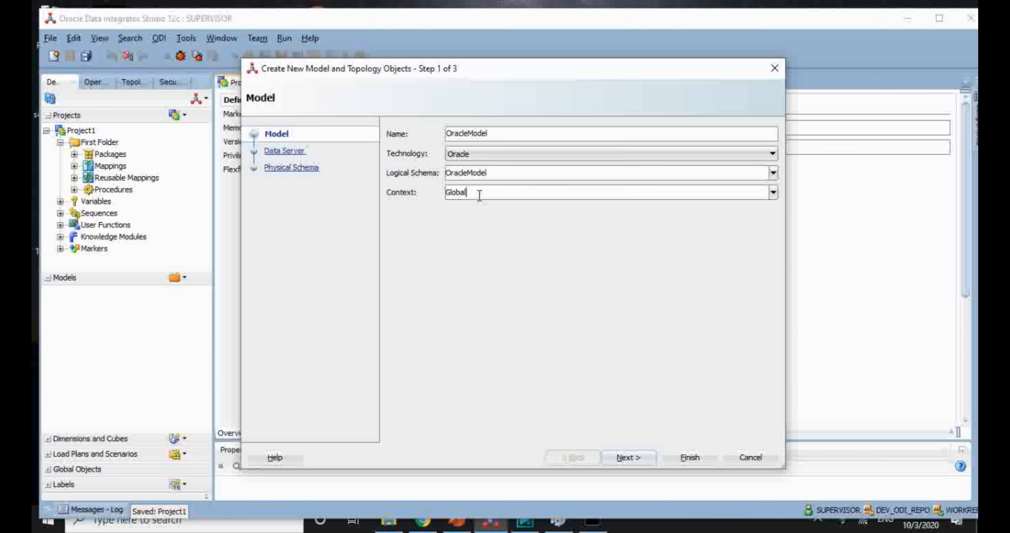
{"action": "left_click", "coordinate": [637, 464]}
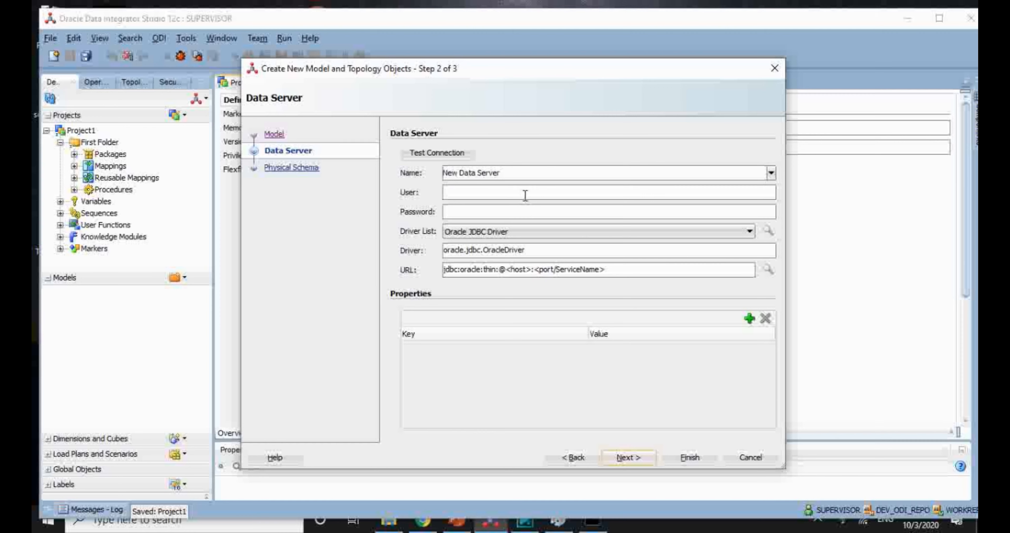
Step: Name the data server ORACLE_DS, enter the database user and password, and adjust the connection URL
{"action": "left_click", "coordinate": [526, 175]}
{"action": "left_click_drag", "start_coordinate": [514, 174], "coordinate": [429, 165]}
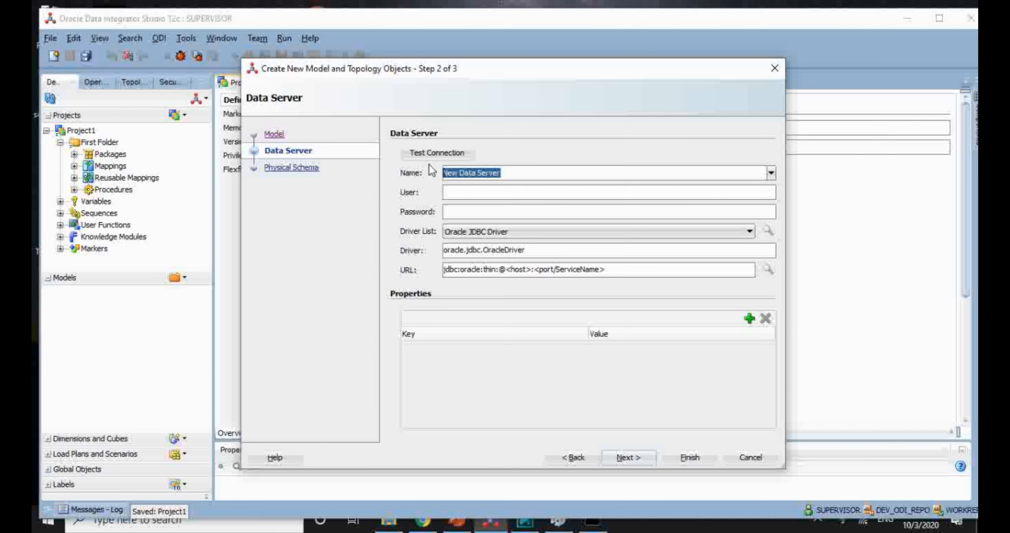
{"action": "type", "text": "ORA"}
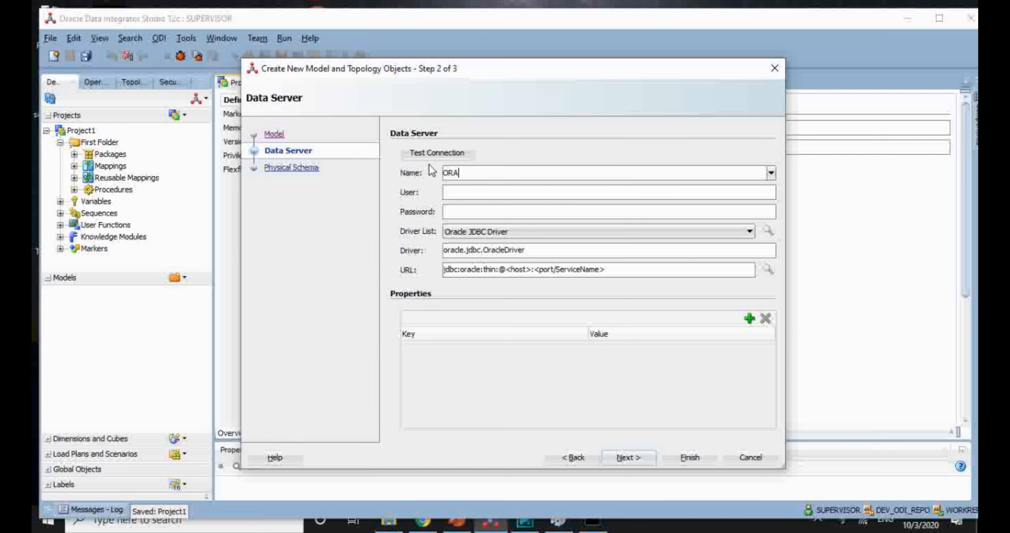
{"action": "type", "text": "CLE_DS"}
{"action": "left_click", "coordinate": [447, 193]}
{"action": "type", "text": "DEV_ODI_REPO"}
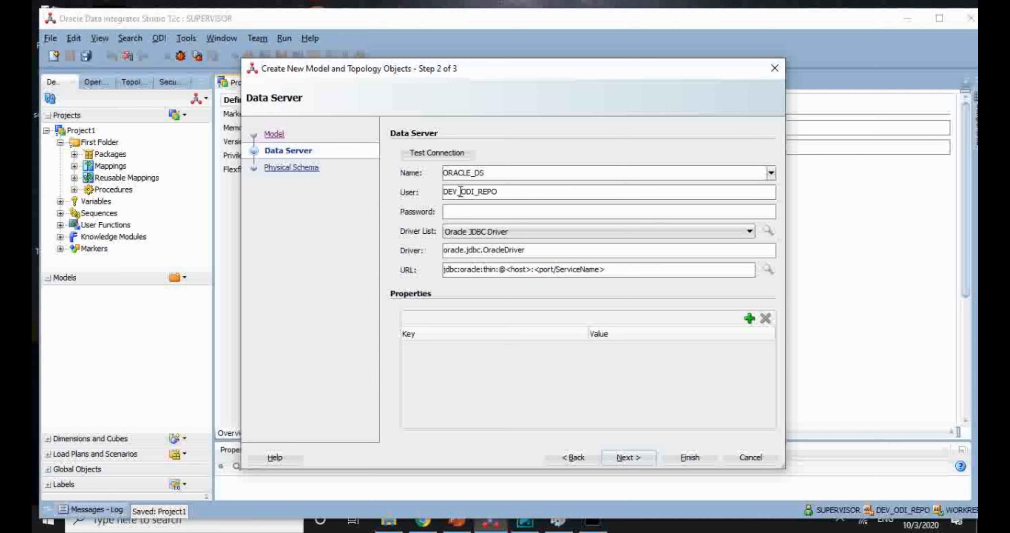
{"action": "left_click", "coordinate": [458, 211]}
{"action": "left_click_drag", "start_coordinate": [528, 270], "coordinate": [511, 270]}
{"action": "left_click", "coordinate": [590, 270]}
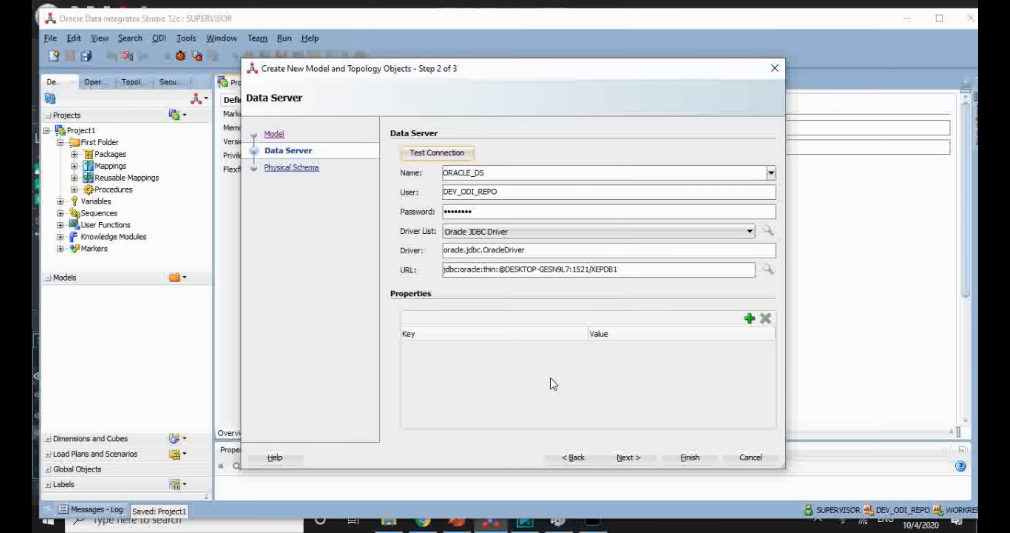
Step: Test the ORACLE_DS data server connection and acknowledge the success message
{"action": "left_click", "coordinate": [436, 154]}
{"action": "left_click", "coordinate": [557, 307]}
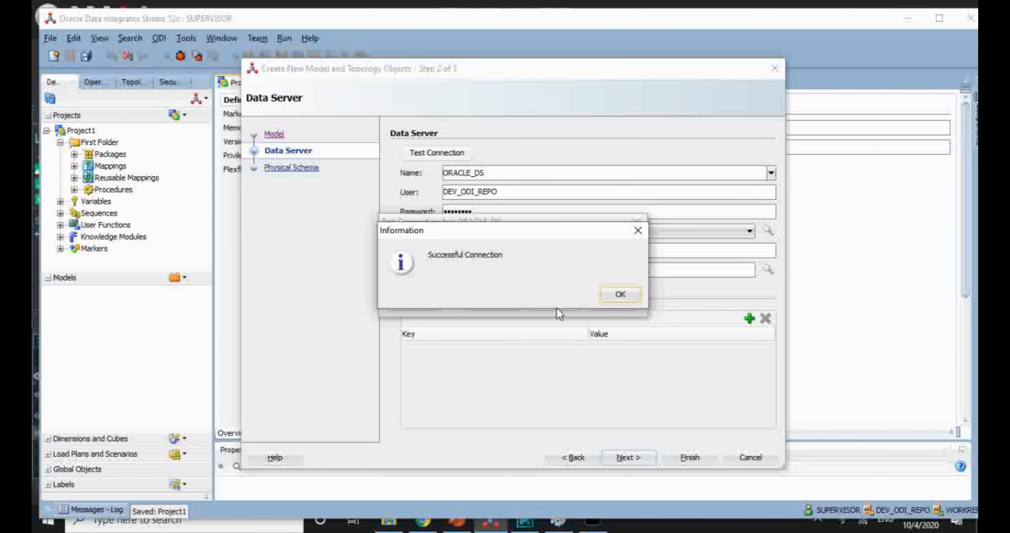
{"action": "left_click", "coordinate": [618, 295]}
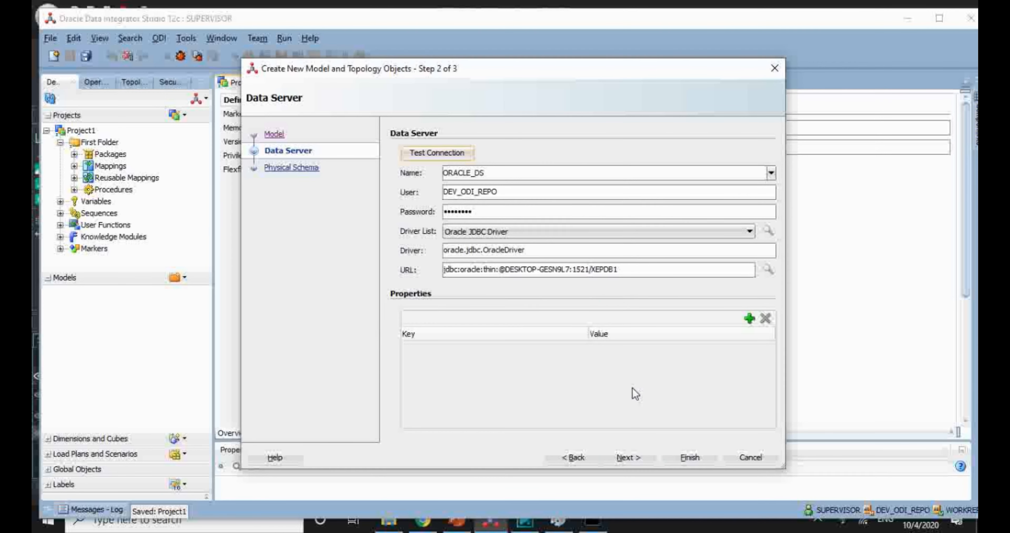
Step: Enter HR as the physical schema and finish the wizard
{"action": "left_click", "coordinate": [630, 457]}
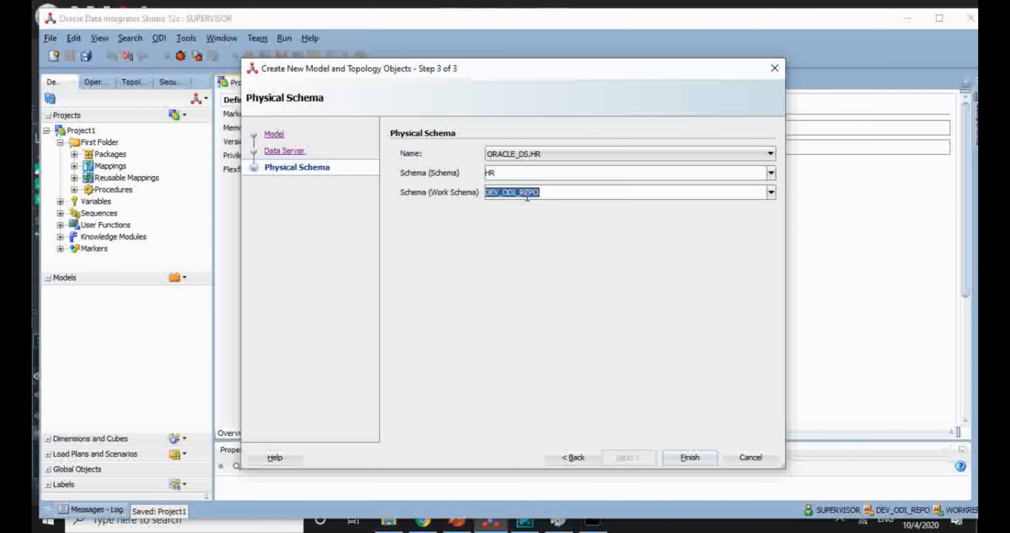
{"action": "type", "text": "HR"}
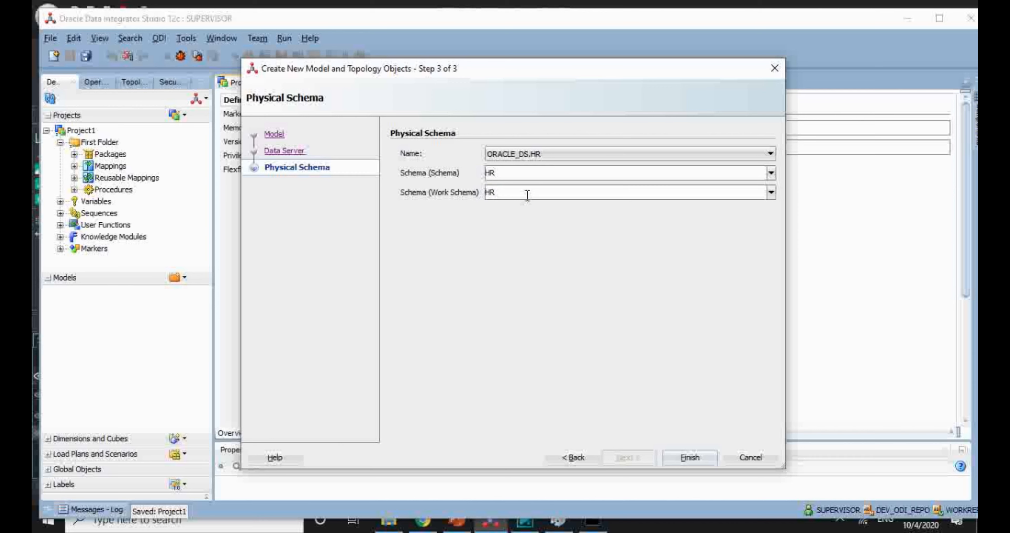
{"action": "left_click", "coordinate": [690, 458]}
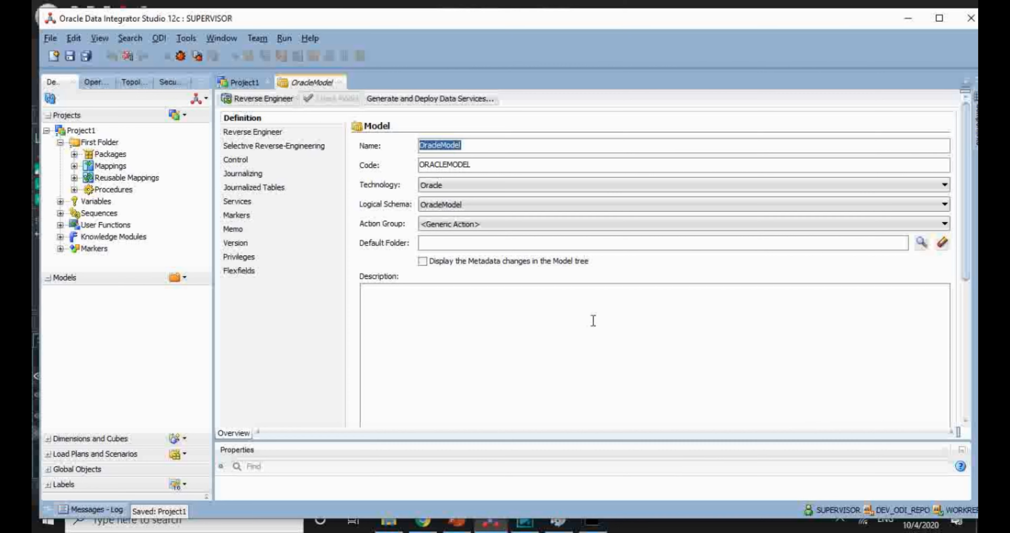
Step: Save OracleModel, expand it in the Models tree, and select its Diagrams folder
{"action": "left_click", "coordinate": [71, 56]}
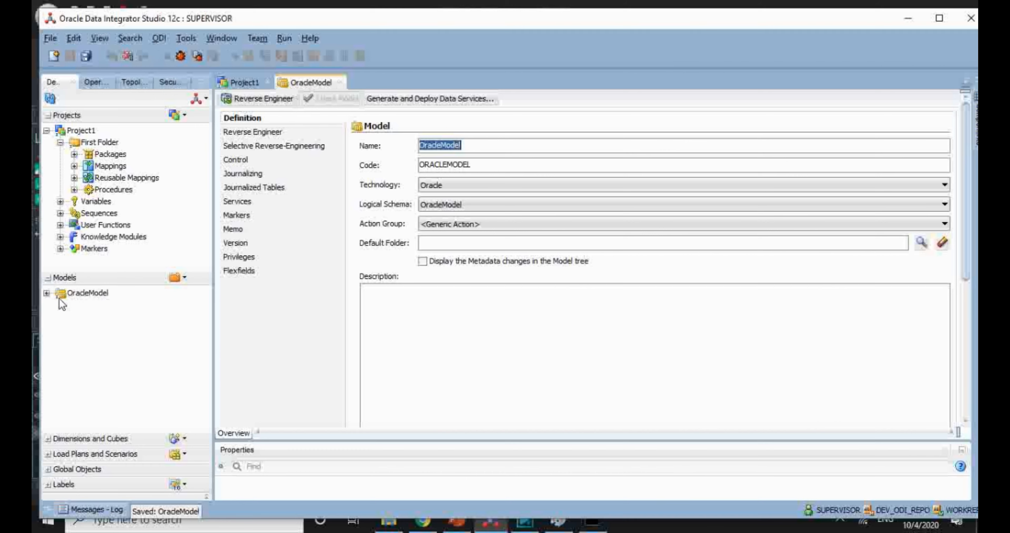
{"action": "left_click", "coordinate": [47, 293]}
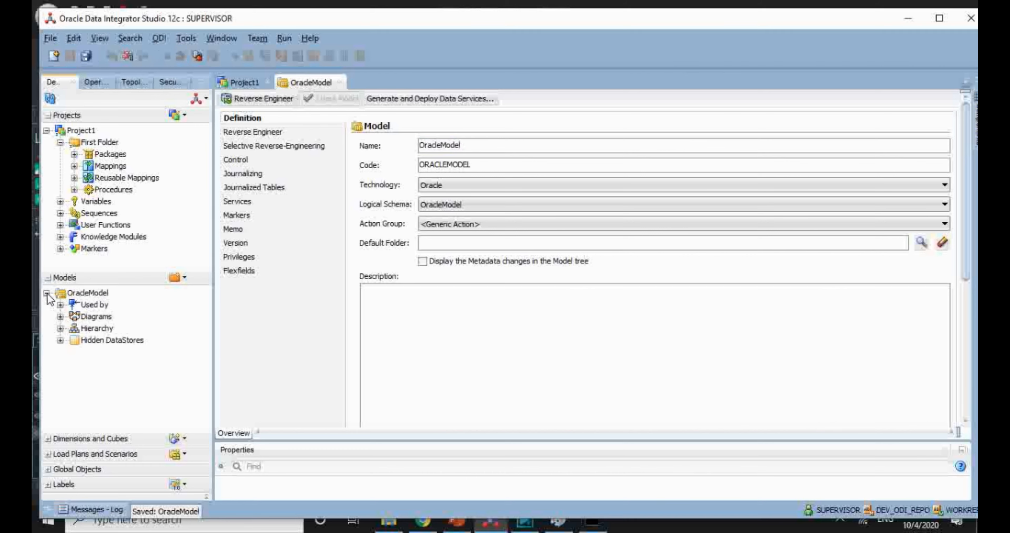
{"action": "left_click", "coordinate": [79, 318]}
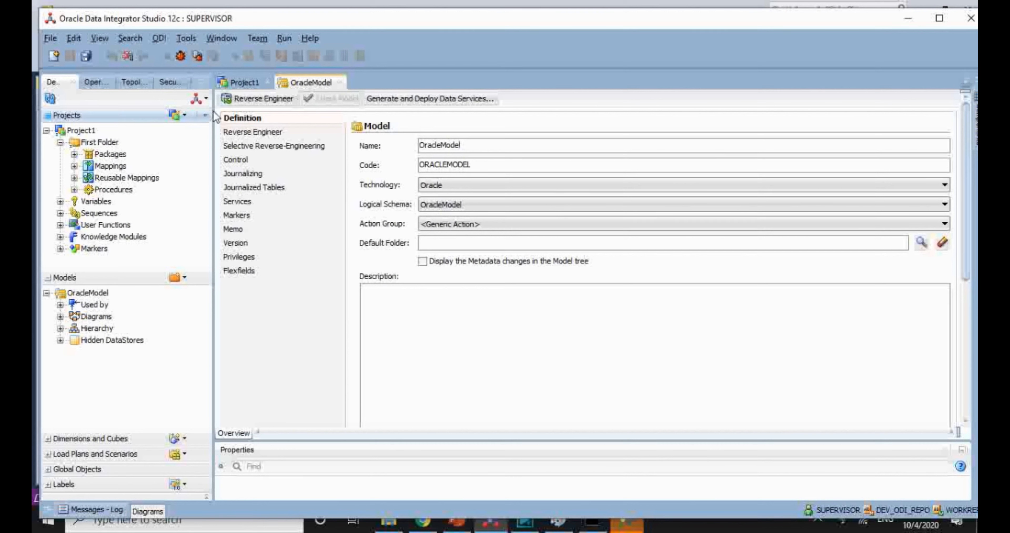
Step: Selectively reverse-engineer the seven HR tables into OracleModel, then collapse OracleModel
{"action": "left_click", "coordinate": [272, 147]}
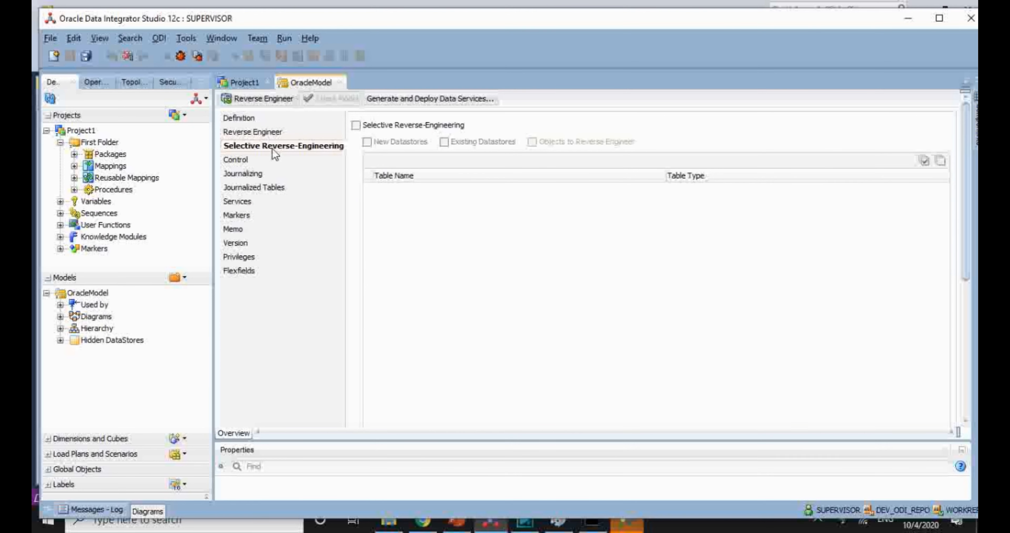
{"action": "left_click", "coordinate": [356, 125]}
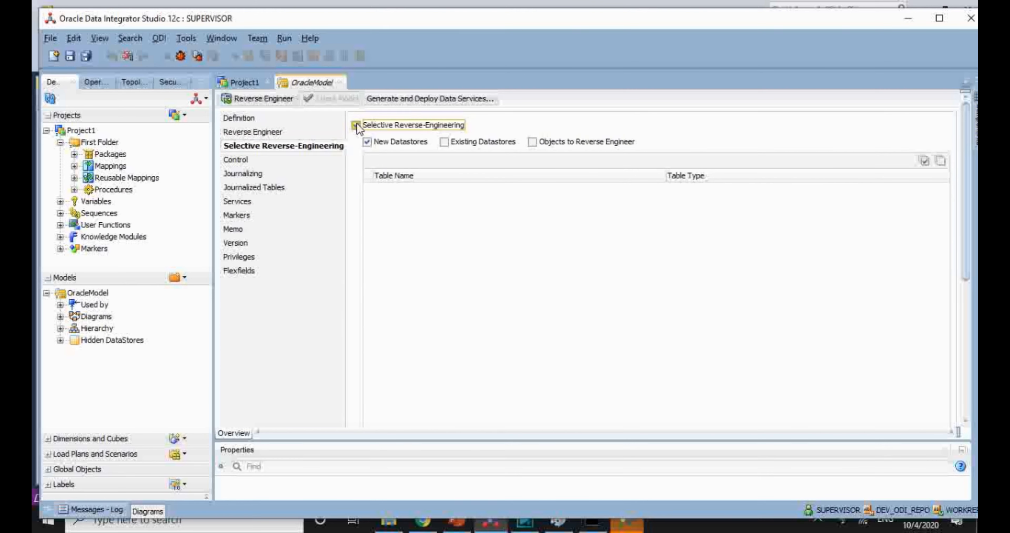
{"action": "left_click", "coordinate": [533, 142]}
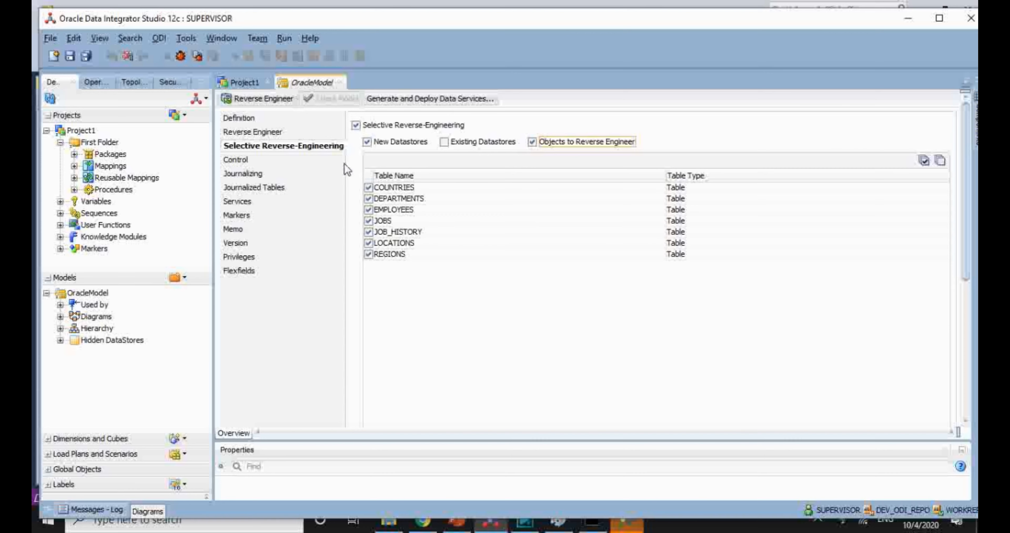
{"action": "left_click", "coordinate": [271, 99]}
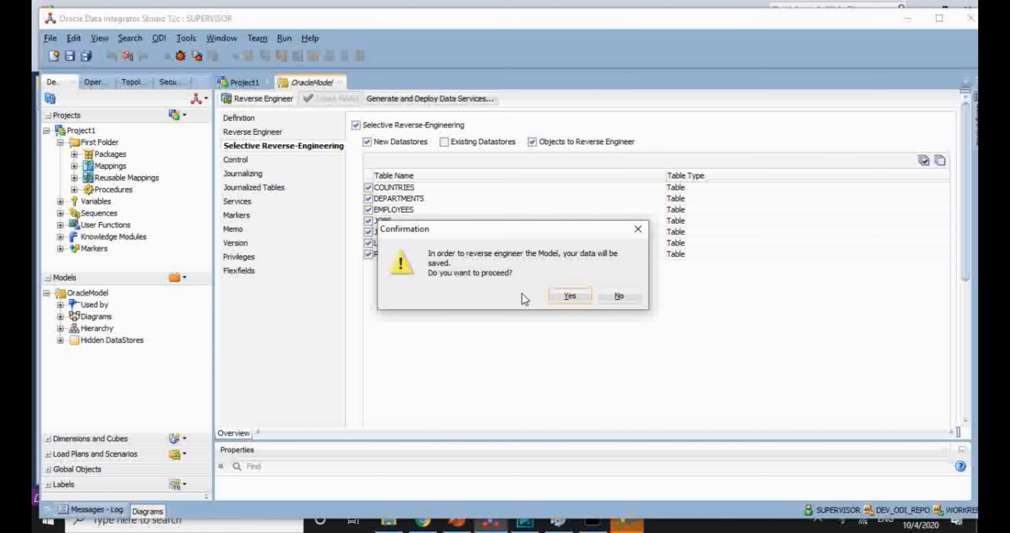
{"action": "left_click", "coordinate": [569, 297]}
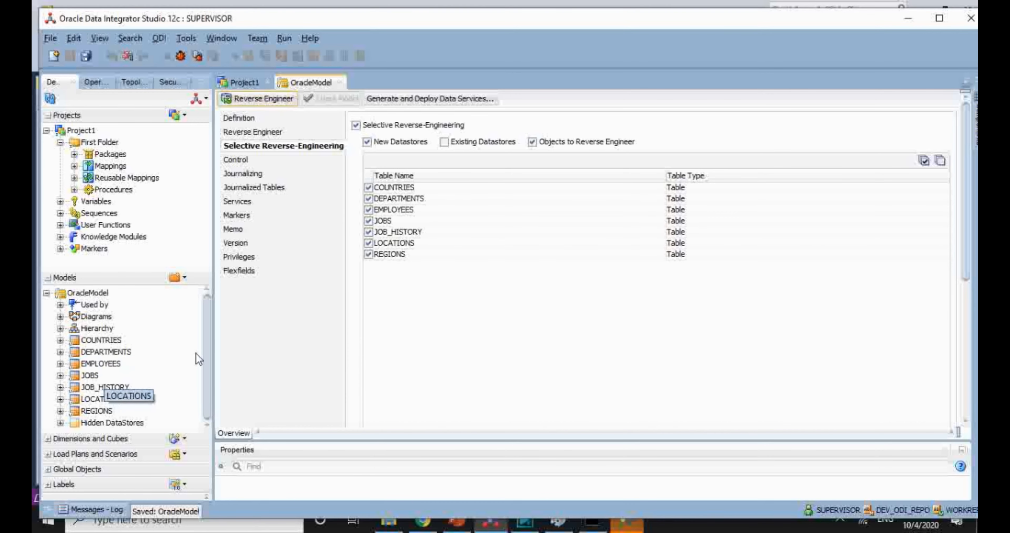
{"action": "left_click", "coordinate": [46, 293]}
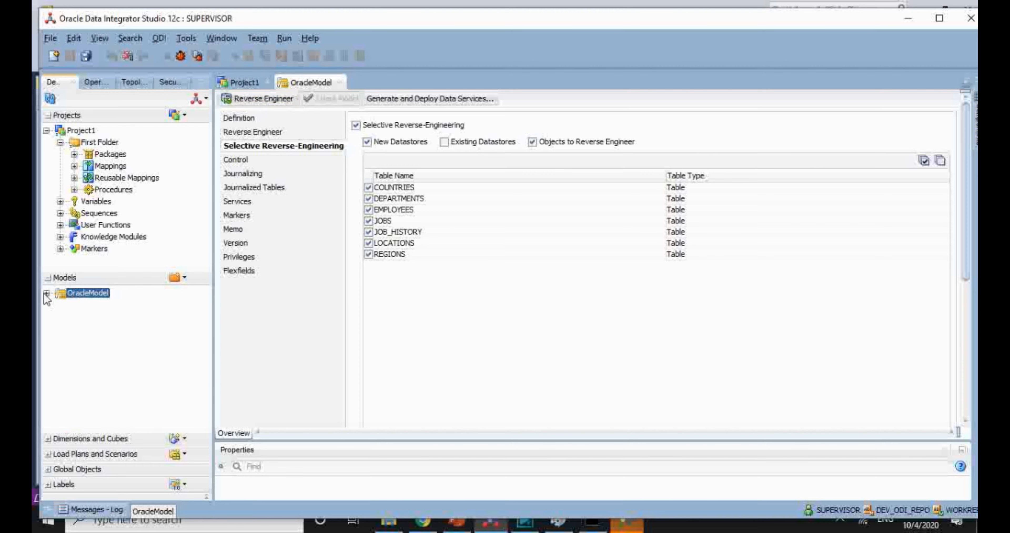
{"action": "left_click", "coordinate": [185, 279]}
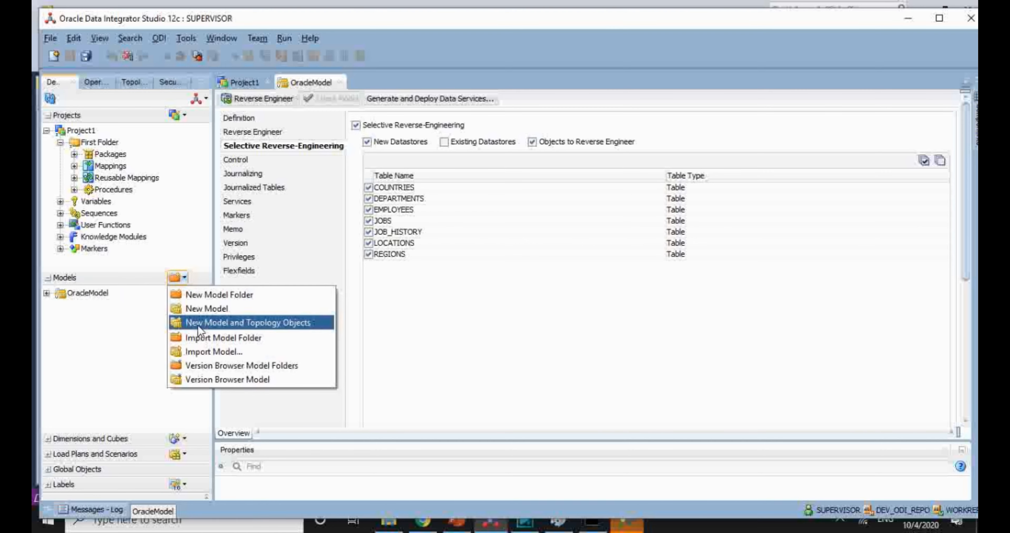
Step: Define model Model_SQL with Microsoft SQL Server technology and advance to the data server step
{"action": "left_click", "coordinate": [262, 325]}
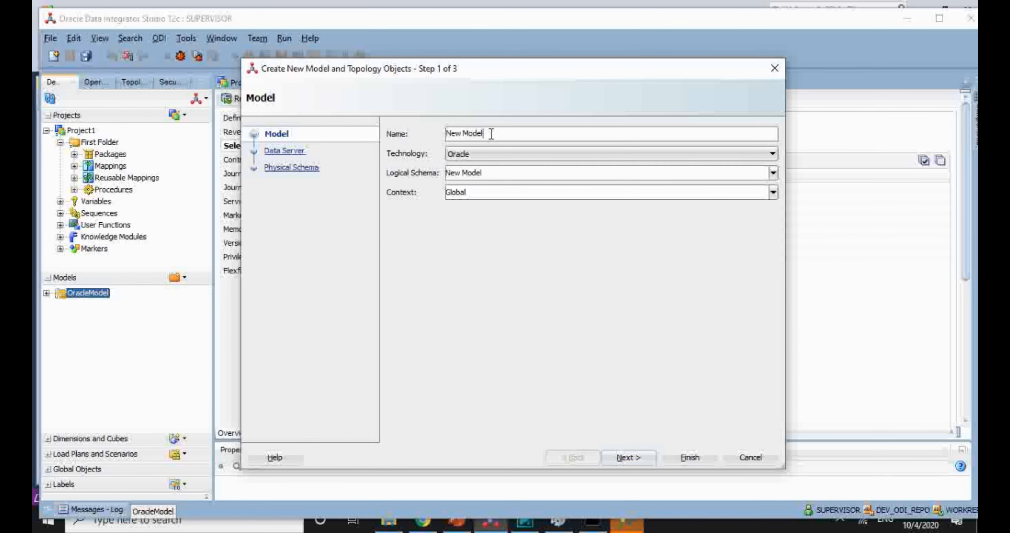
{"action": "key", "text": "BackSpace"}
{"action": "key", "text": "BackSpace"}
{"action": "key", "text": "BackSpace"}
{"action": "key", "text": "BackSpace"}
{"action": "key", "text": "BackSpace"}
{"action": "key", "text": "BackSpace"}
{"action": "key", "text": "BackSpace"}
{"action": "key", "text": "BackSpace"}
{"action": "key", "text": "BackSpace"}
{"action": "type", "text": "Model_SQL"}
{"action": "left_click", "coordinate": [485, 153]}
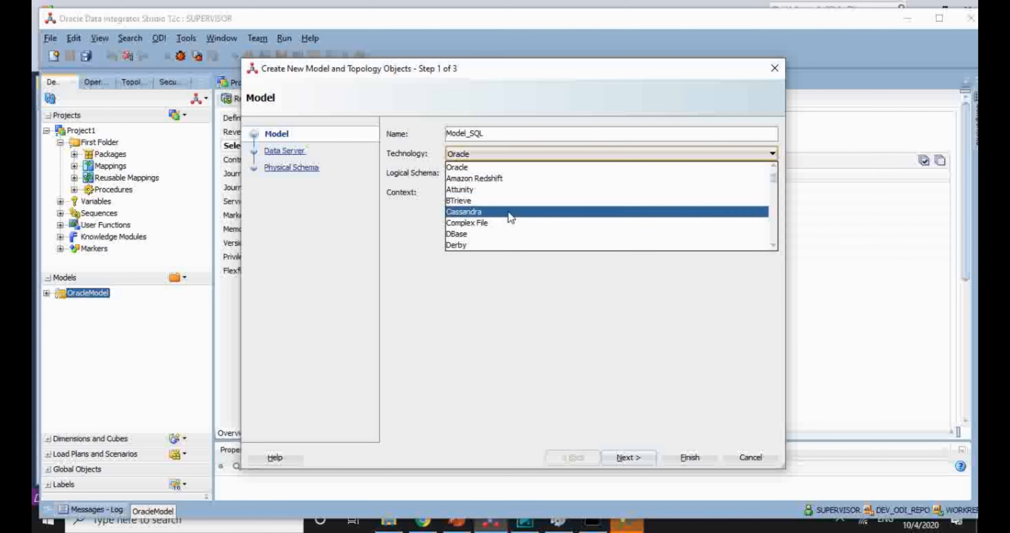
{"action": "left_click_drag", "start_coordinate": [774, 180], "coordinate": [772, 218]}
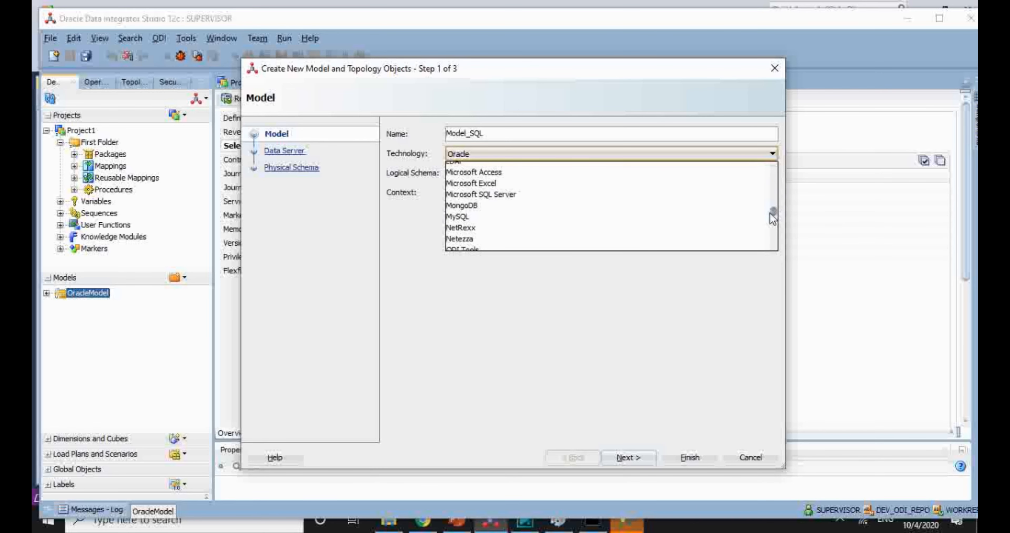
{"action": "left_click", "coordinate": [734, 194]}
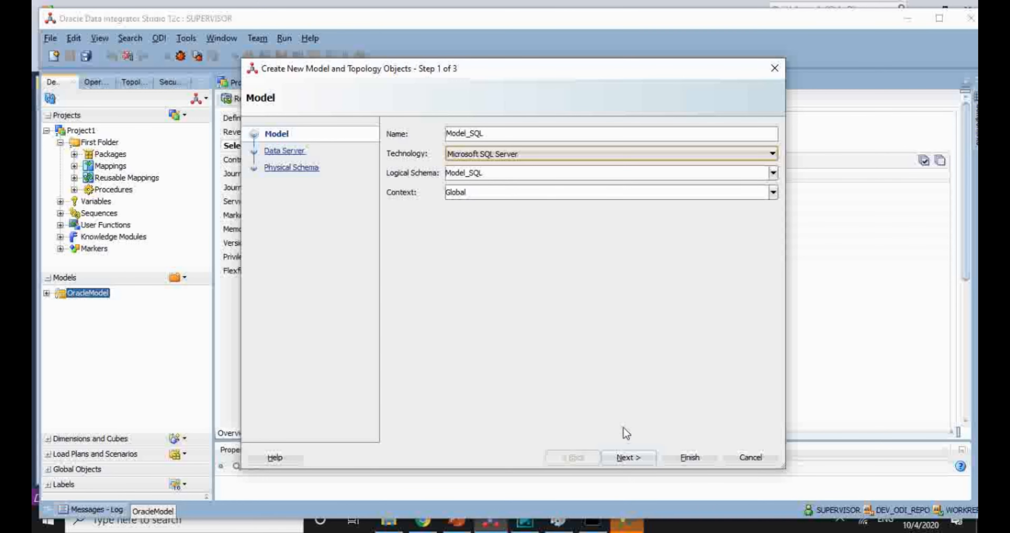
{"action": "left_click", "coordinate": [635, 460]}
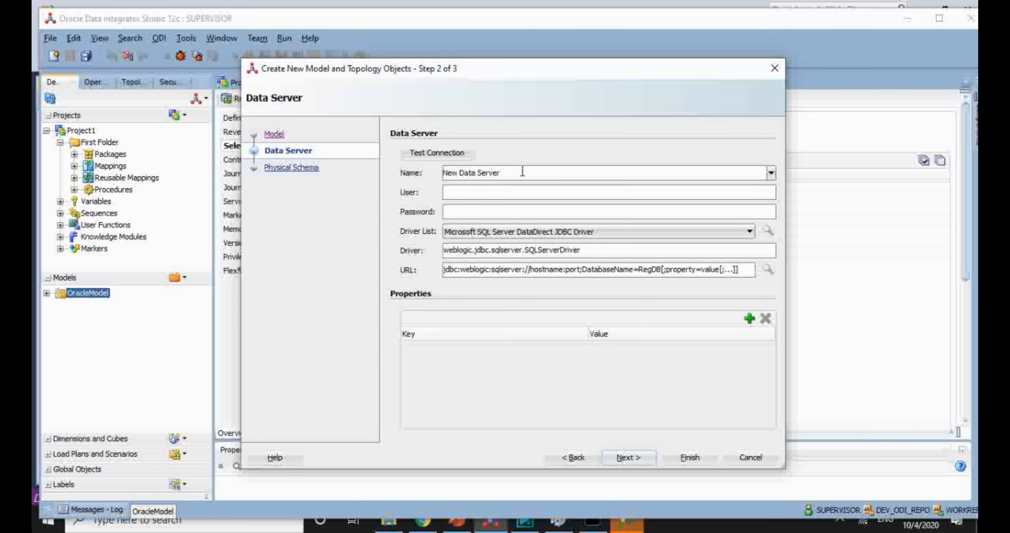
Step: Name the data server DS_SQL with user HR and its password, keeping the DataDirect SQL Server driver
{"action": "left_click_drag", "start_coordinate": [523, 172], "coordinate": [439, 175]}
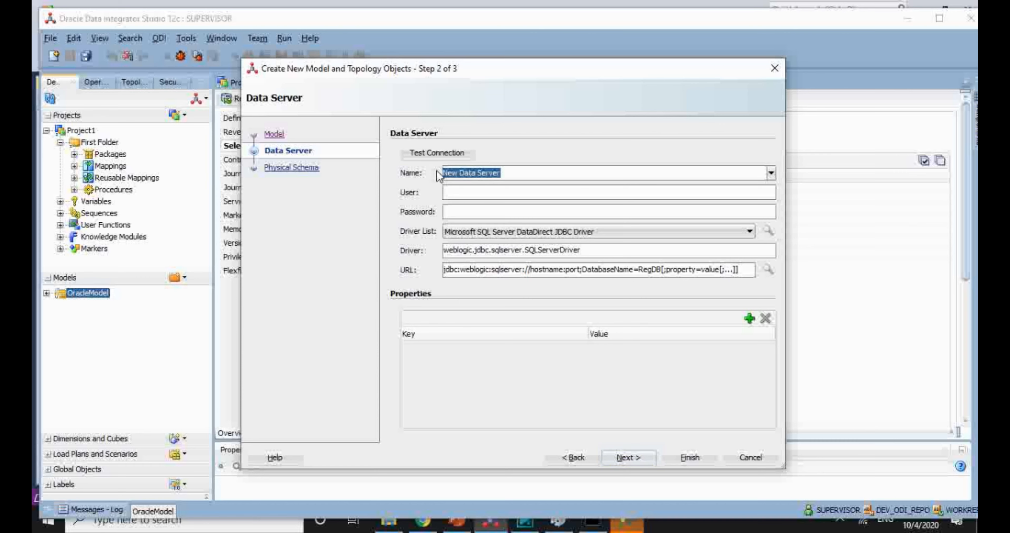
{"action": "type", "text": "DS"}
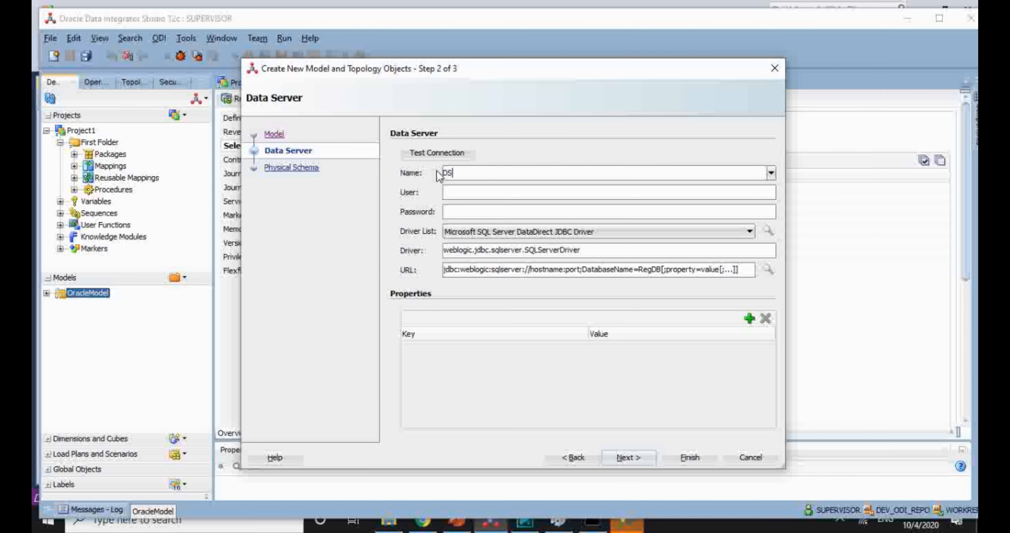
{"action": "type", "text": "_SQL"}
{"action": "type", "text": "HR"}
{"action": "left_click", "coordinate": [453, 212]}
{"action": "left_click", "coordinate": [475, 233]}
{"action": "left_click", "coordinate": [476, 235]}
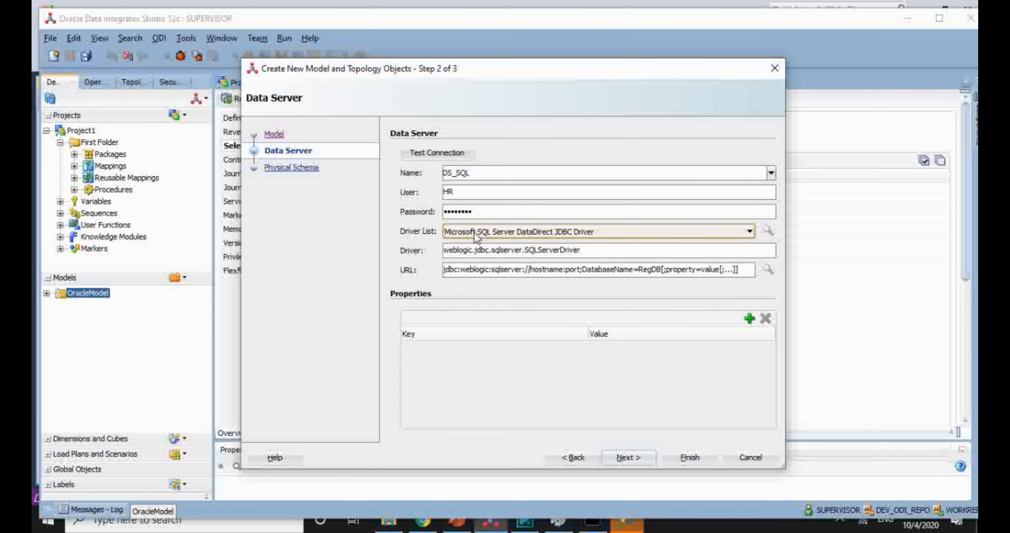
{"action": "left_click", "coordinate": [477, 233]}
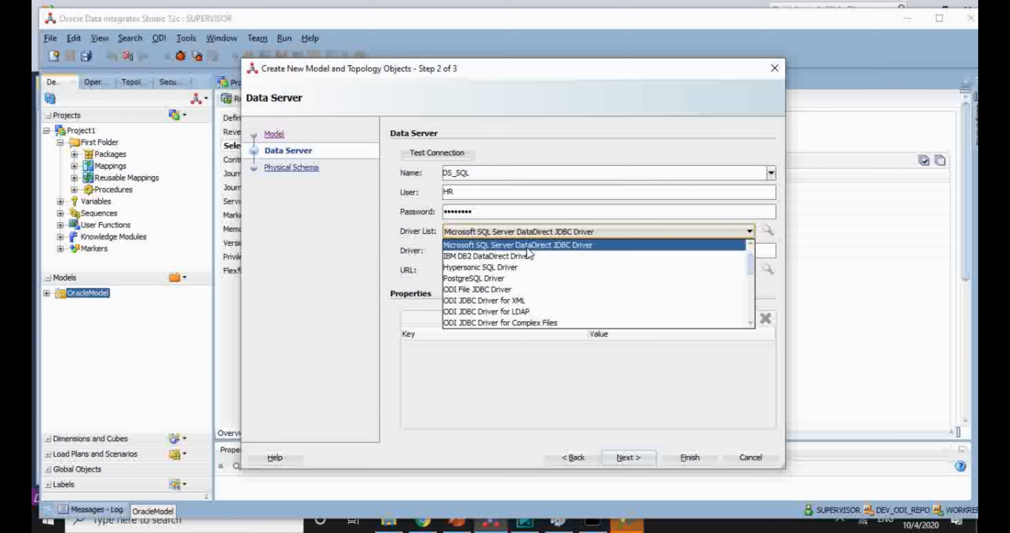
{"action": "left_click", "coordinate": [554, 251]}
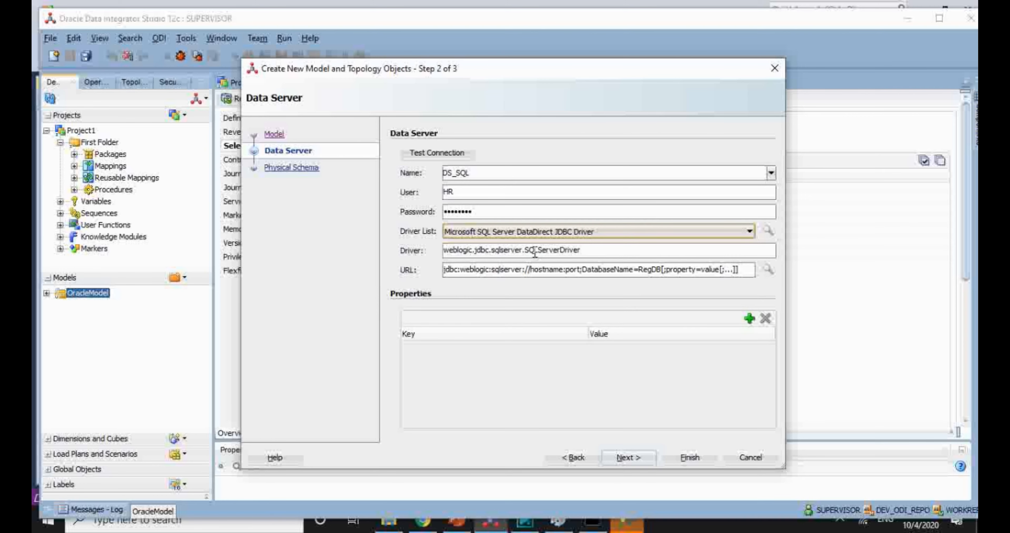
Step: Set DatabaseName=HR in the connection URL, then search Windows for 'con'
{"action": "left_click_drag", "start_coordinate": [566, 250], "coordinate": [383, 254]}
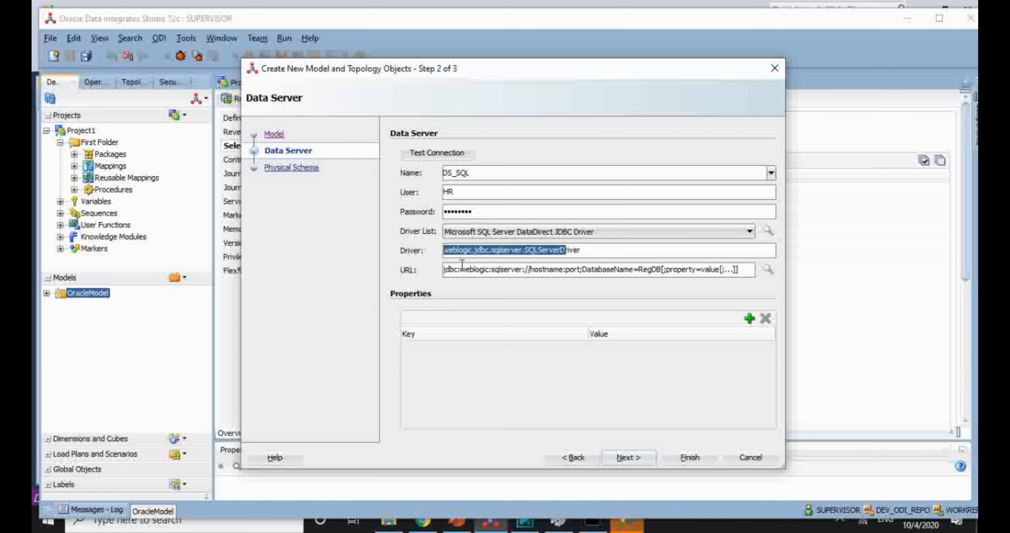
{"action": "key", "text": "Tab"}
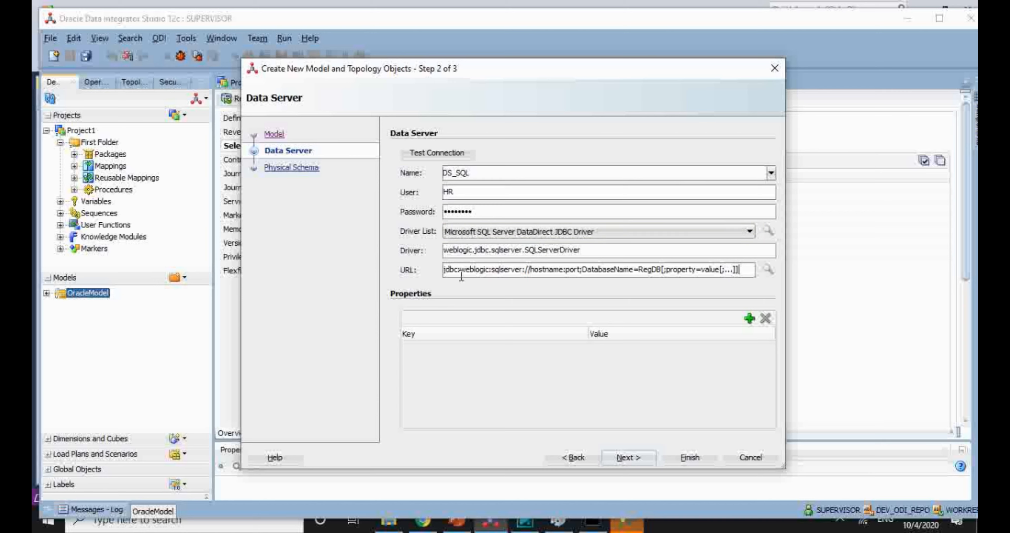
{"action": "left_click", "coordinate": [524, 272]}
{"action": "left_click", "coordinate": [637, 271]}
{"action": "key", "text": "shift+Home"}
{"action": "key", "text": "shift+End"}
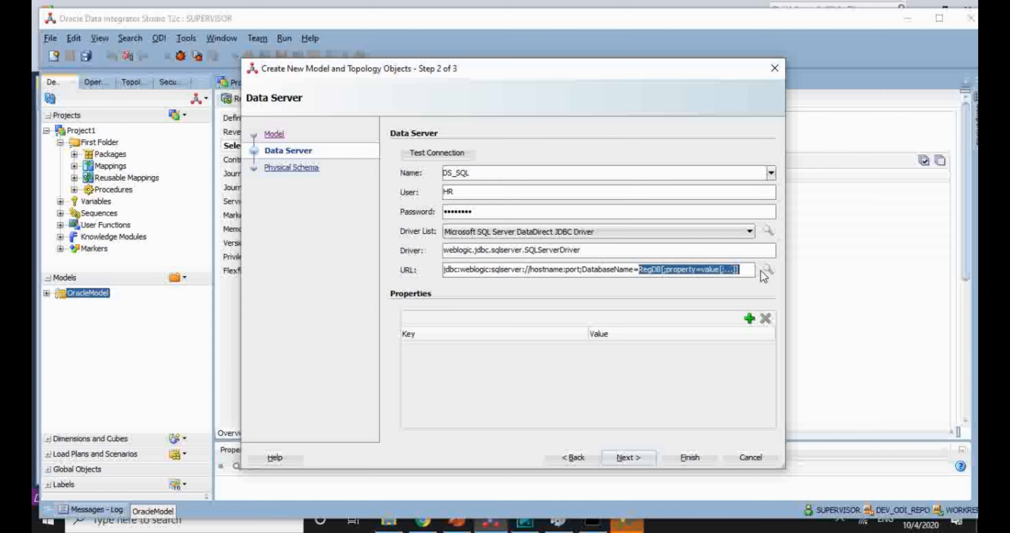
{"action": "type", "text": "HR"}
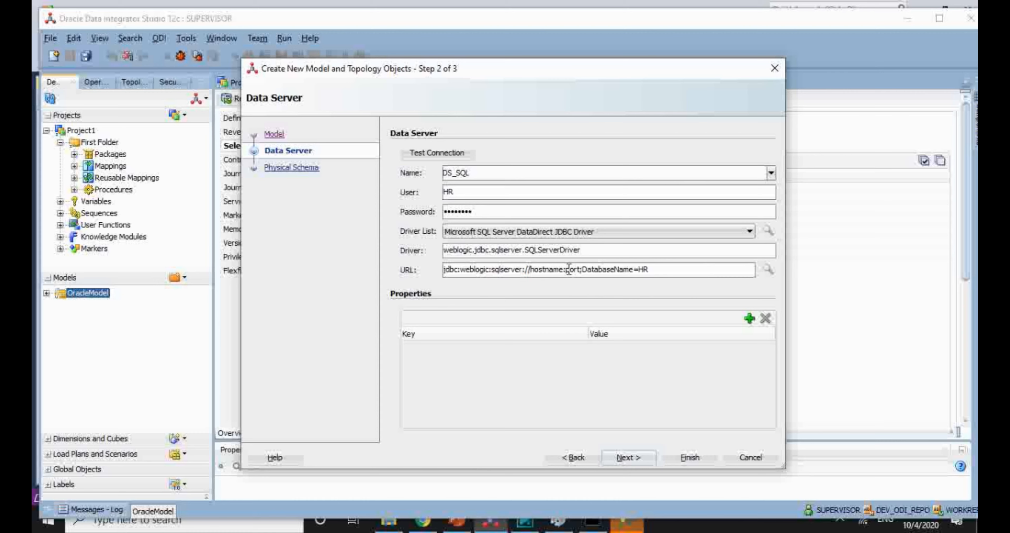
{"action": "left_click_drag", "start_coordinate": [567, 270], "coordinate": [581, 270]}
{"action": "left_click", "coordinate": [173, 523]}
{"action": "type", "text": "con"}
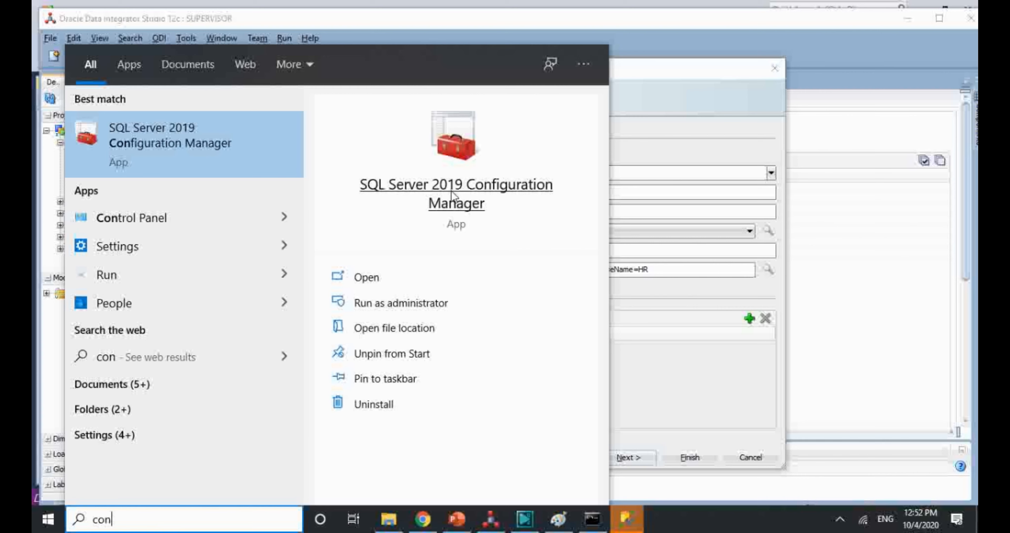
Step: Run SQL Server 2019 Configuration Manager as administrator and confirm the elevation prompt
{"action": "left_click", "coordinate": [398, 304]}
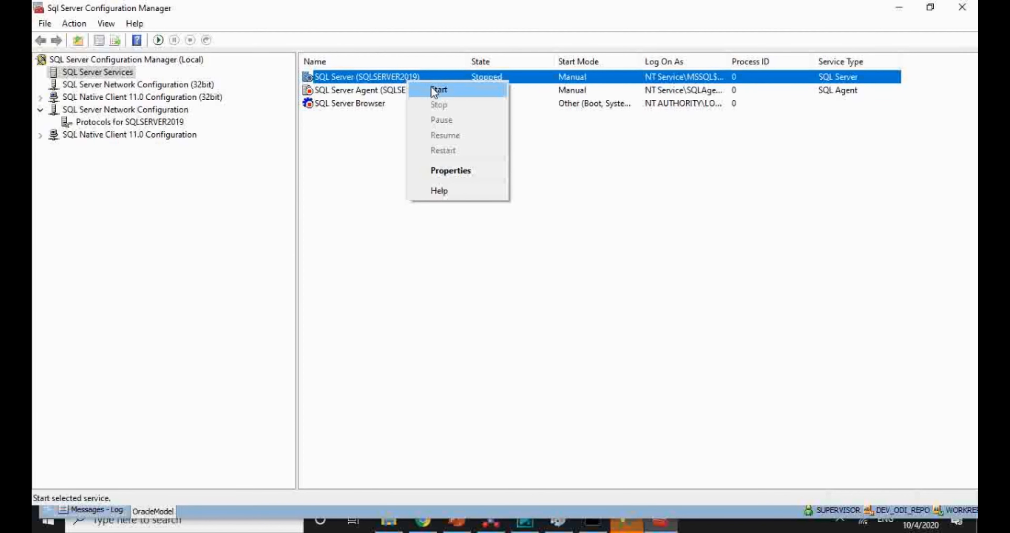
{"action": "left_click", "coordinate": [434, 88]}
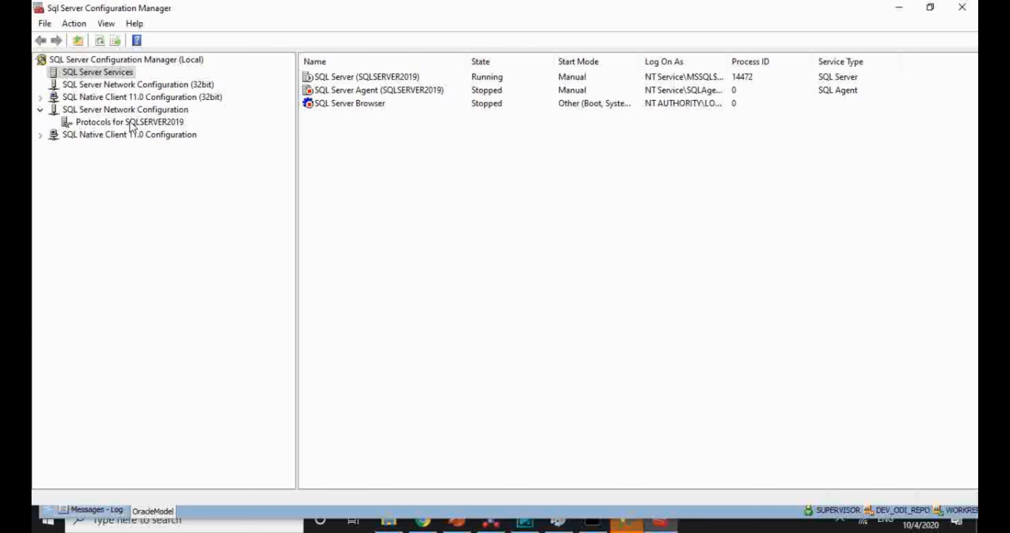
Step: Look up SQLSERVER2019's IPAll TCP dynamic port, 57539, in the TCP/IP protocol properties
{"action": "double_click", "coordinate": [146, 110]}
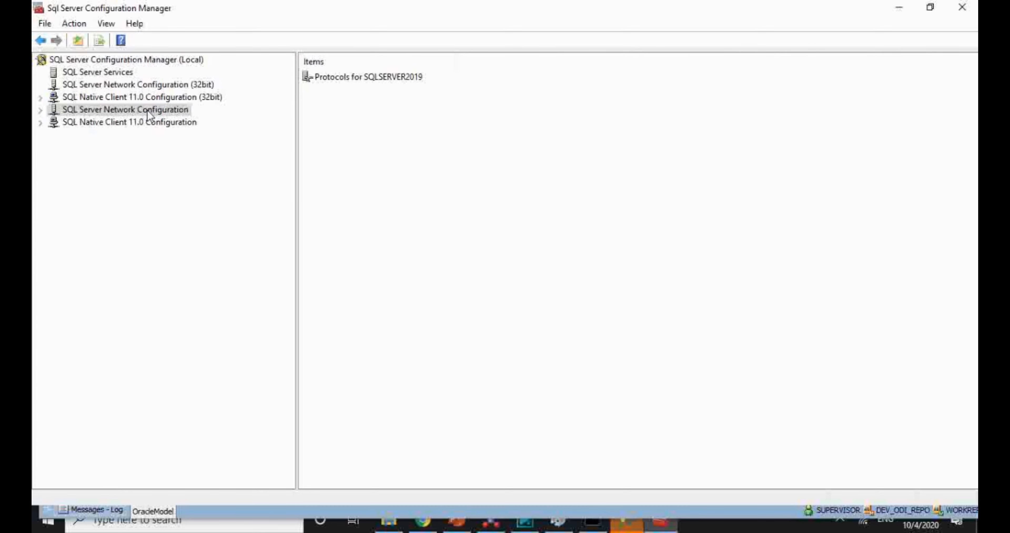
{"action": "left_click", "coordinate": [40, 110]}
{"action": "left_click", "coordinate": [73, 123]}
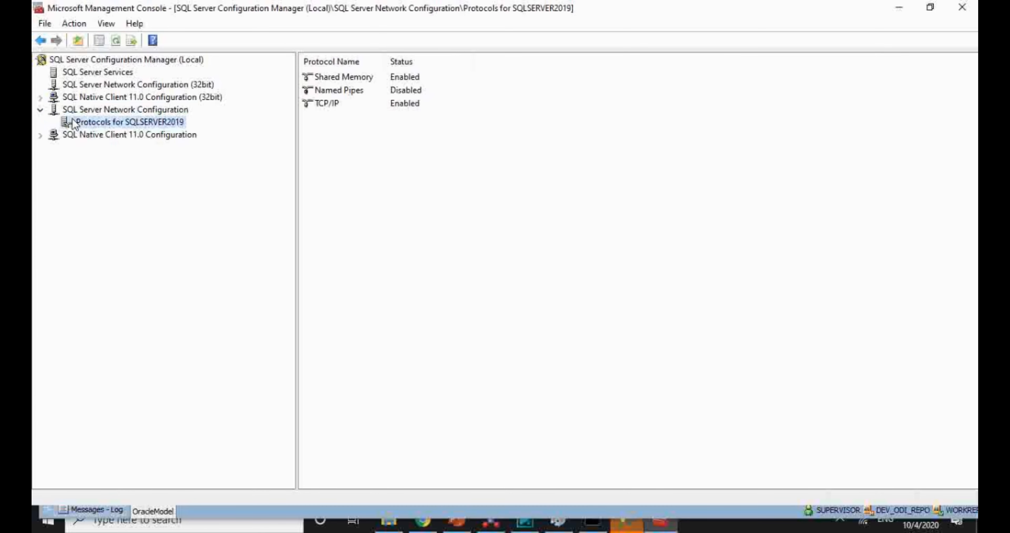
{"action": "double_click", "coordinate": [331, 109]}
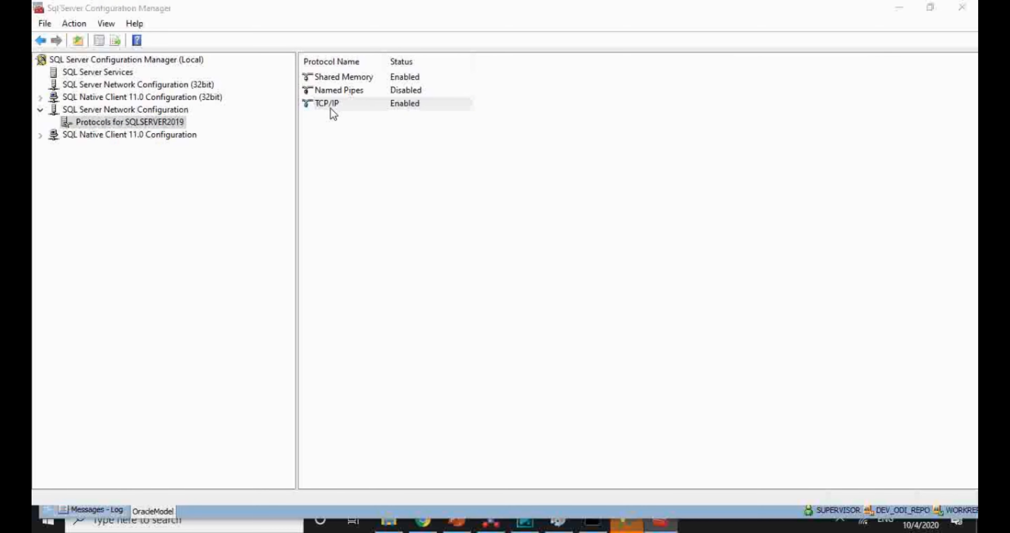
{"action": "left_click", "coordinate": [420, 122]}
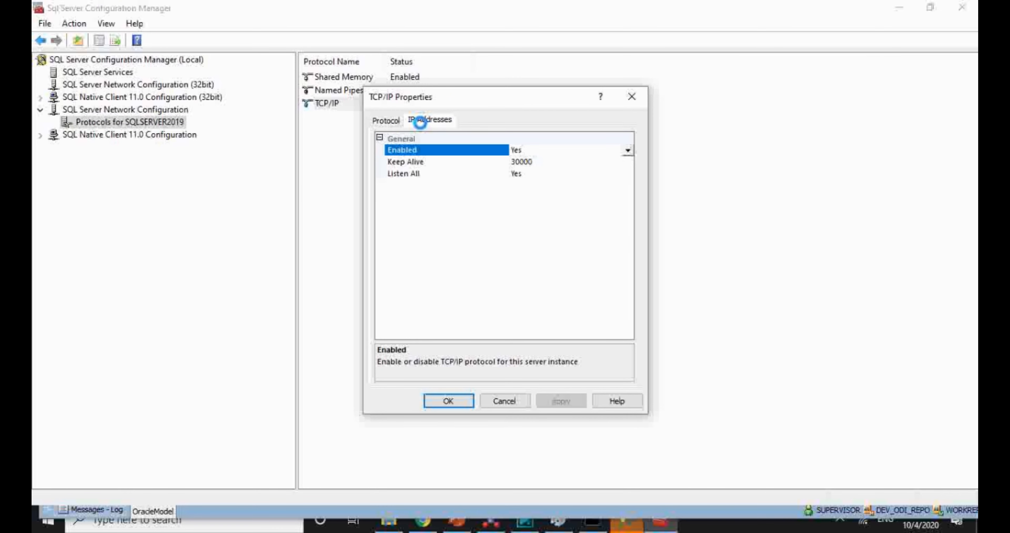
{"action": "left_click_drag", "start_coordinate": [622, 190], "coordinate": [624, 321]}
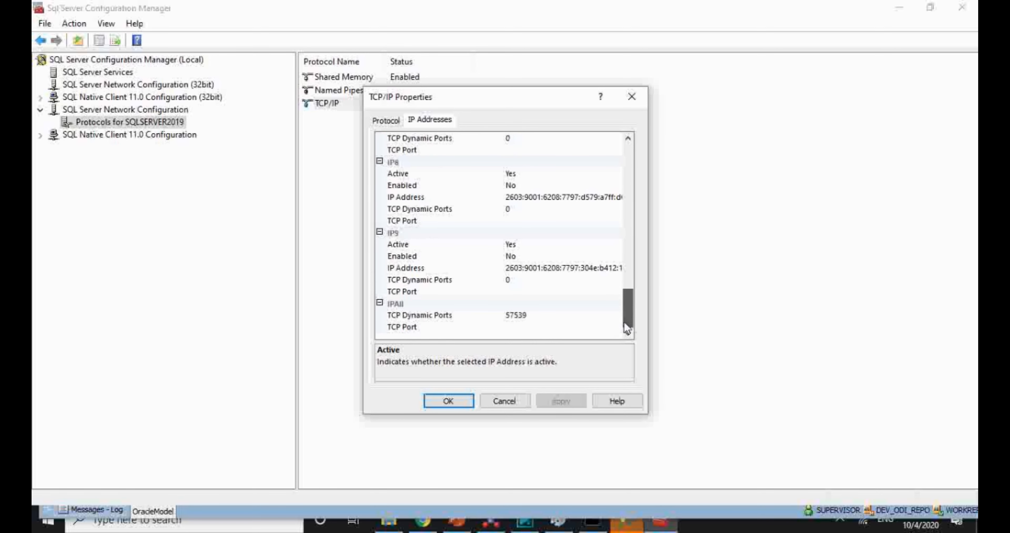
{"action": "left_click", "coordinate": [553, 319]}
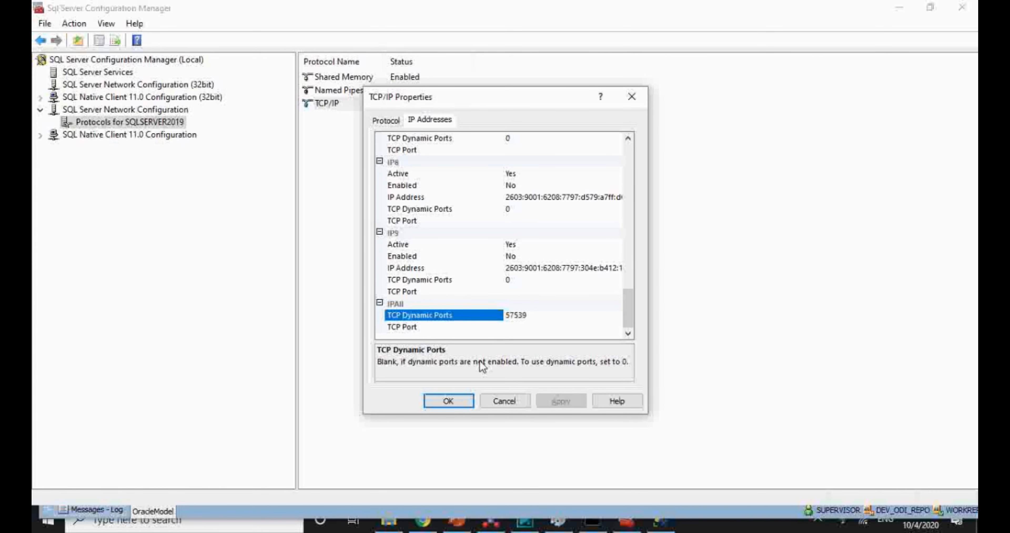
{"action": "key", "text": "alt+Tab"}
{"action": "key", "text": "alt+Tab"}
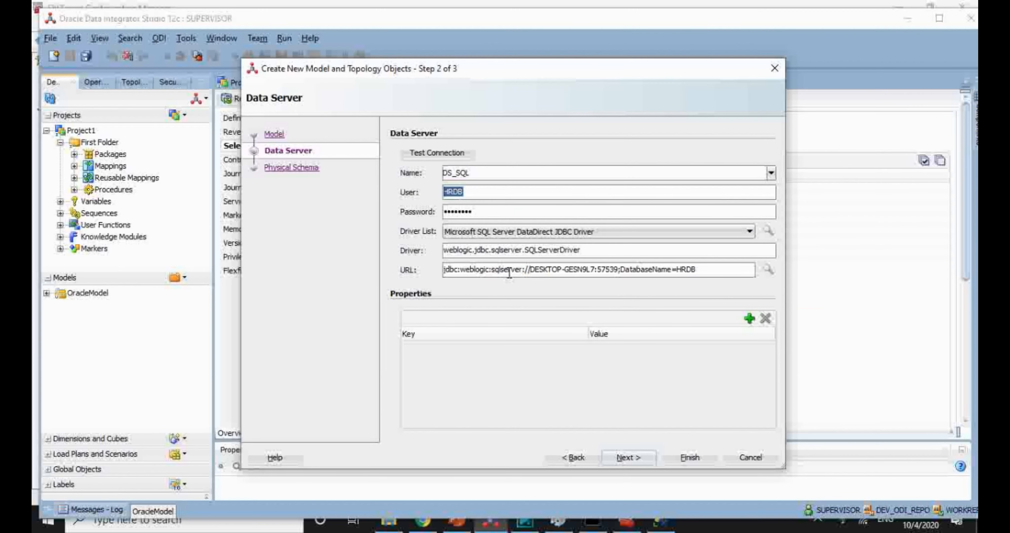
Step: Test the DS_SQL connection with Local (No Agent) and confirm it reports Successful Connection
{"action": "left_click", "coordinate": [508, 273]}
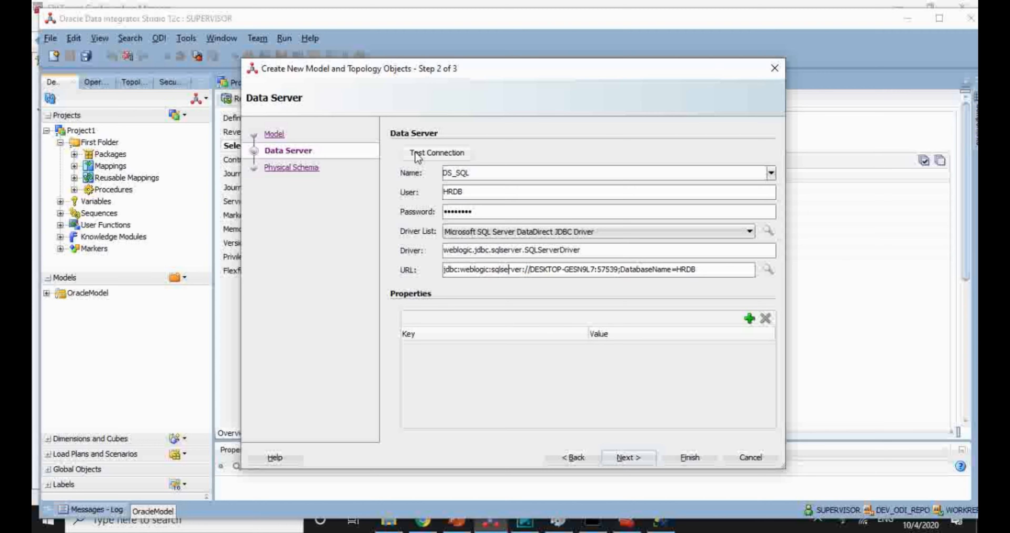
{"action": "left_click", "coordinate": [429, 159]}
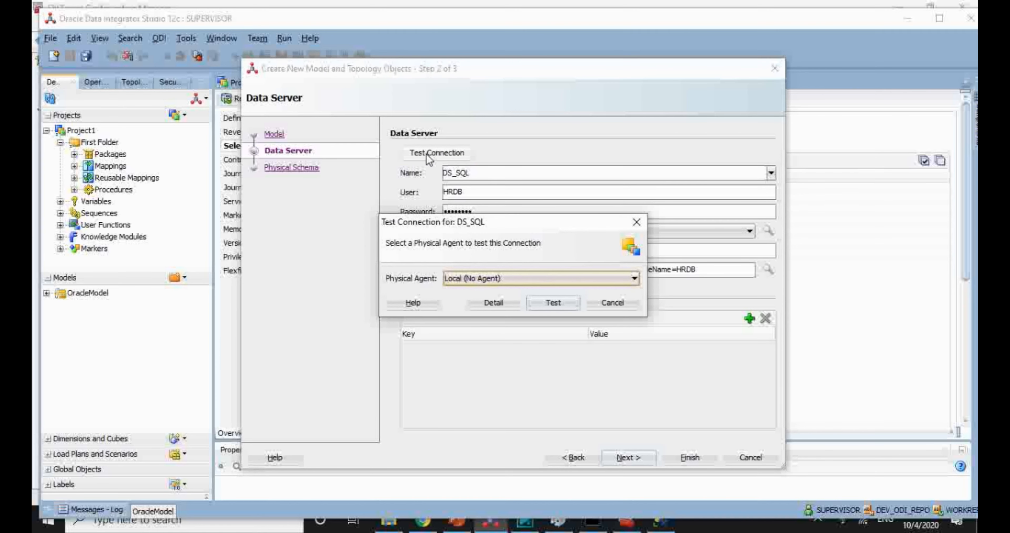
{"action": "left_click", "coordinate": [562, 303]}
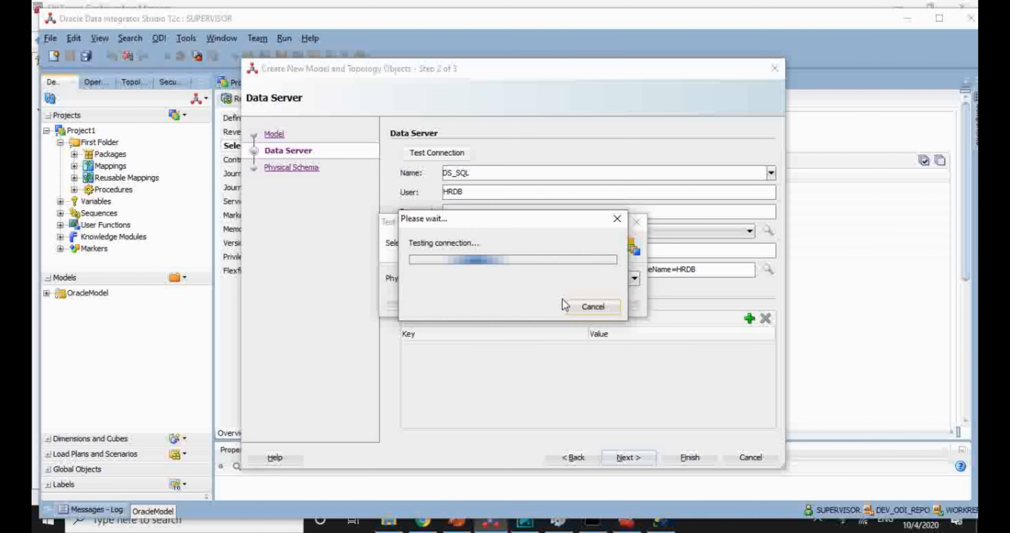
{"action": "left_click", "coordinate": [615, 296]}
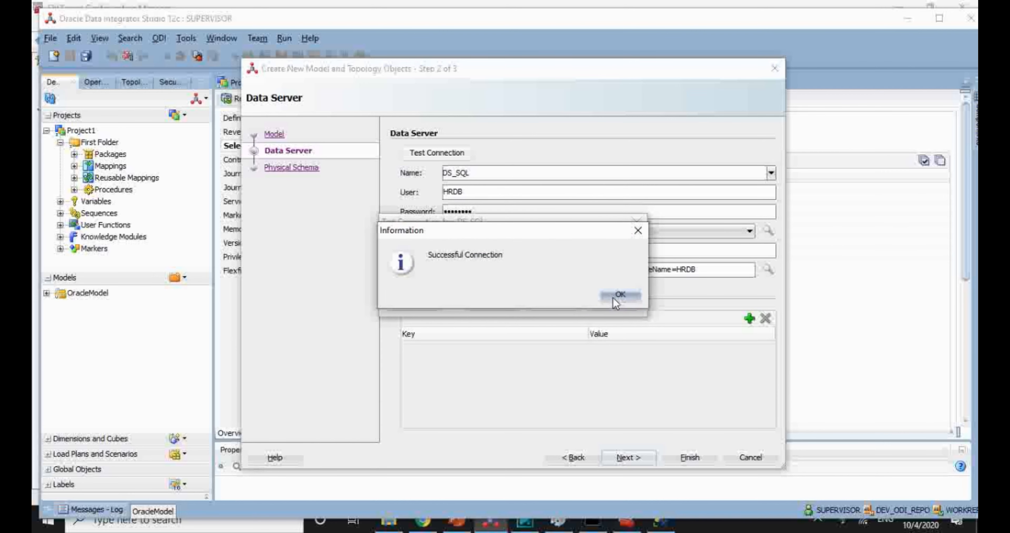
Step: Set the physical schema's catalog, schema and work catalog to hrdb and finish the wizard
{"action": "left_click", "coordinate": [626, 458]}
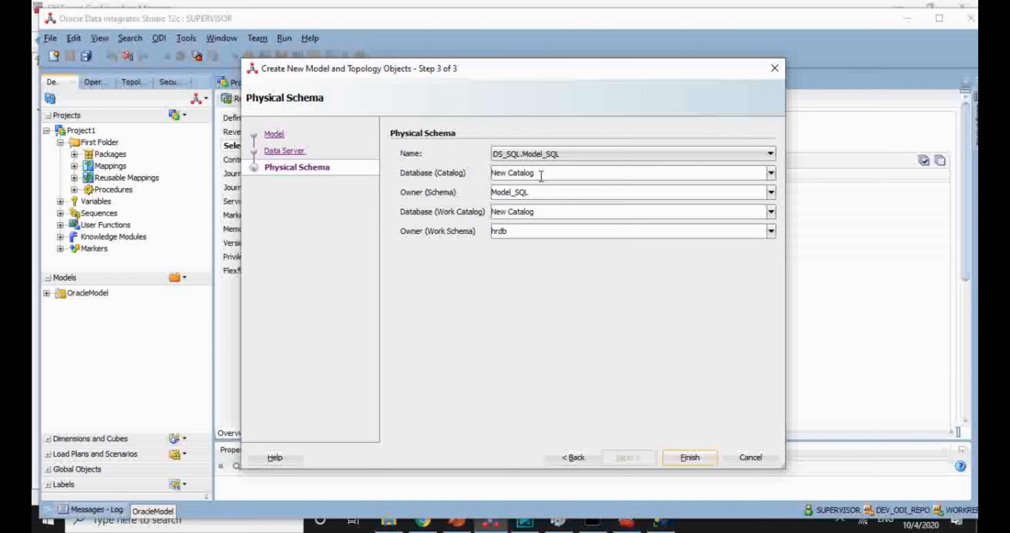
{"action": "left_click_drag", "start_coordinate": [537, 173], "coordinate": [416, 154]}
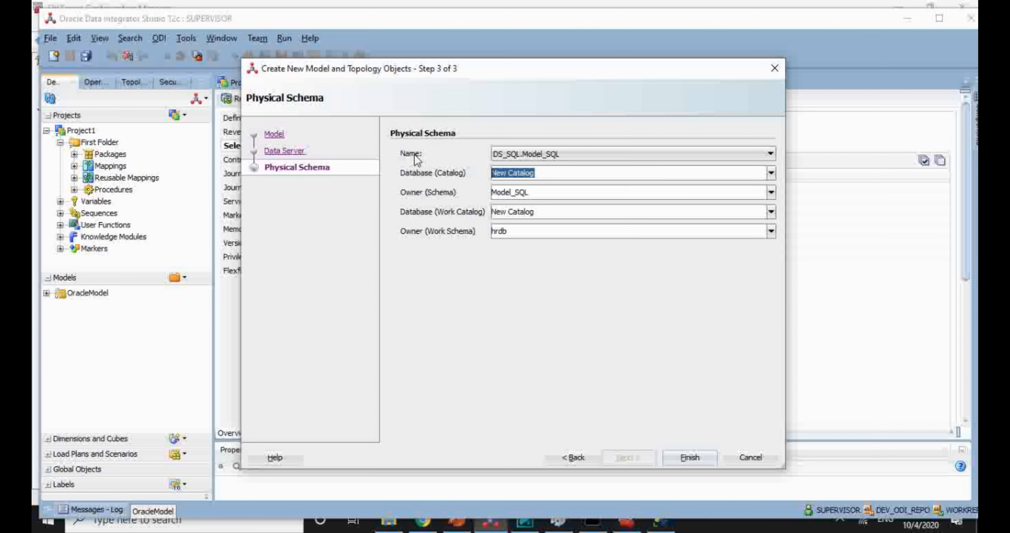
{"action": "type", "text": "hrdb"}
{"action": "key", "text": "Tab"}
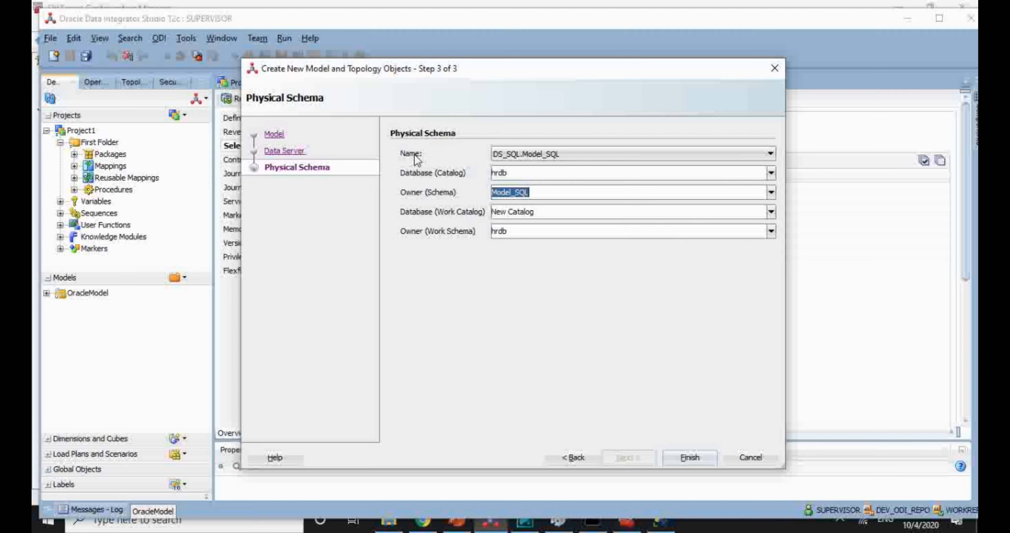
{"action": "type", "text": "hrdb"}
{"action": "key", "text": "Tab"}
{"action": "type", "text": "hrdb"}
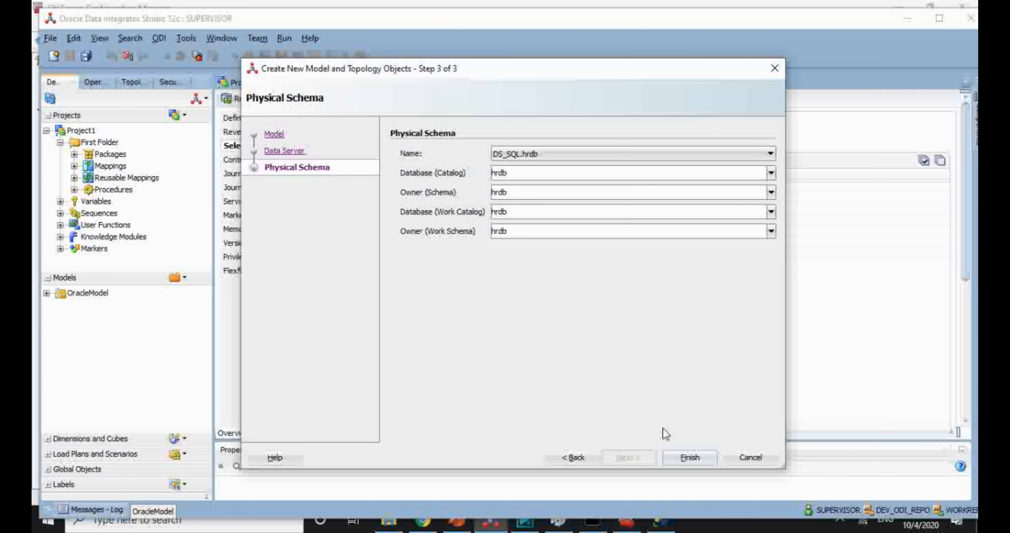
{"action": "left_click", "coordinate": [689, 457]}
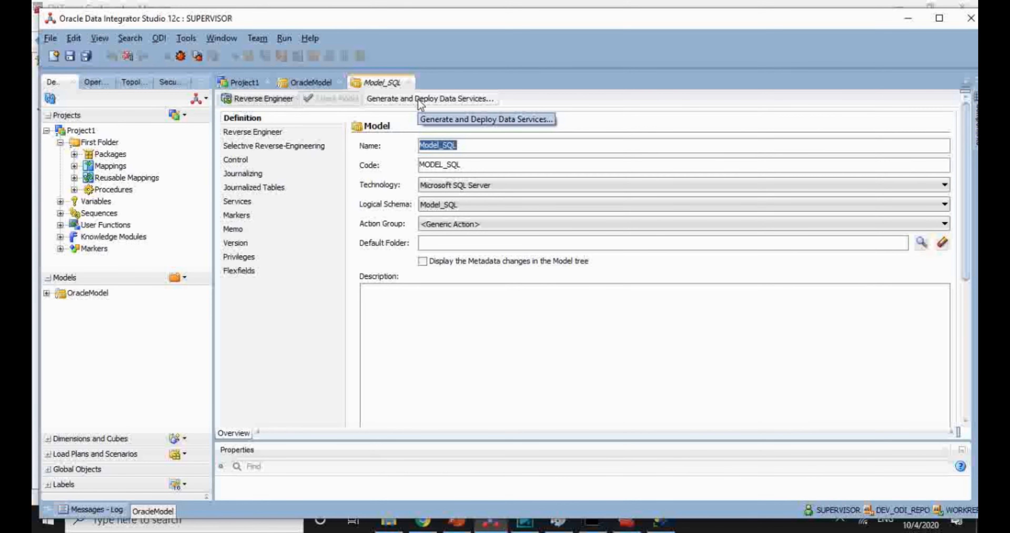
Step: Save Model_SQL and add a diagram named DG_SQL under it, accepting the object lock
{"action": "key", "text": "ctrl+s"}
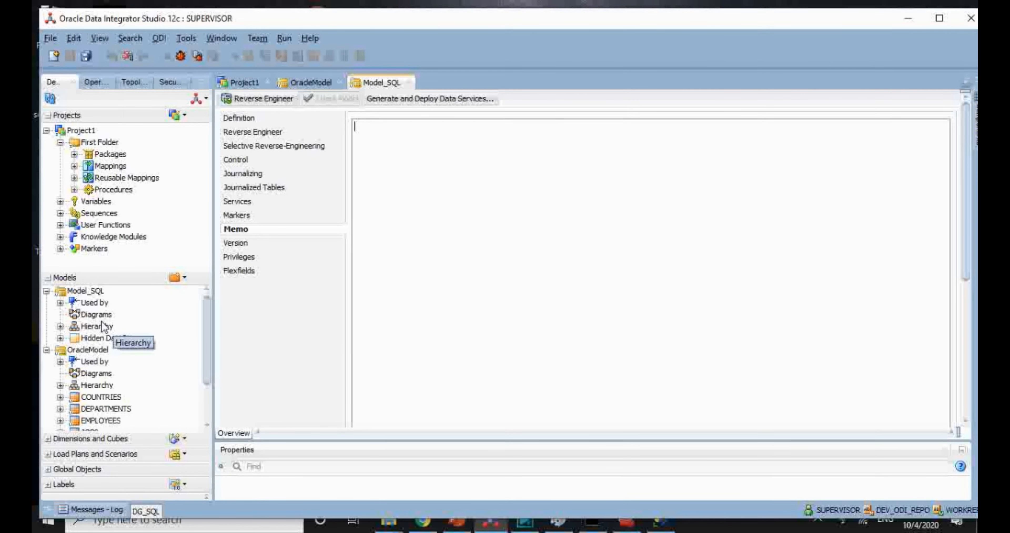
{"action": "left_click", "coordinate": [95, 316]}
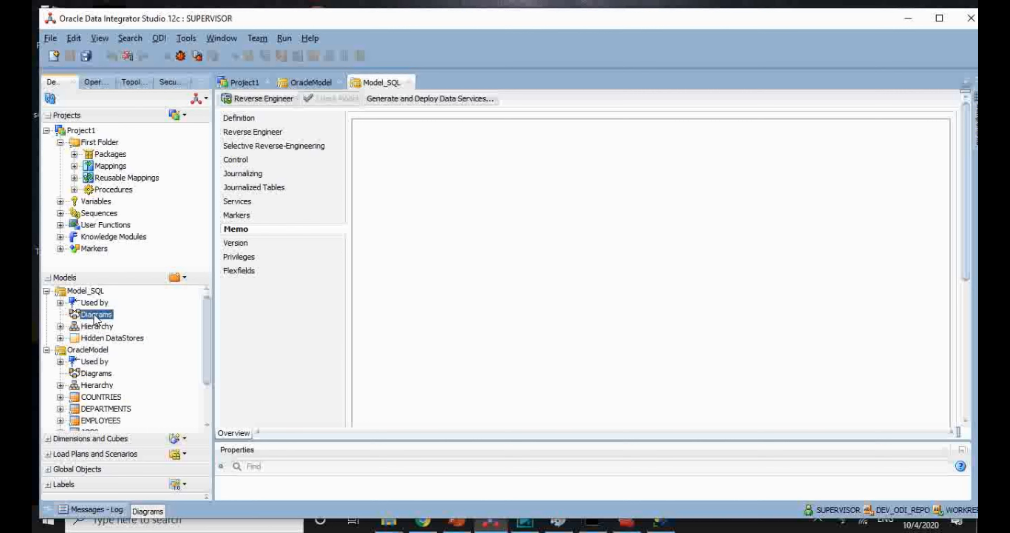
{"action": "right_click", "coordinate": [95, 317]}
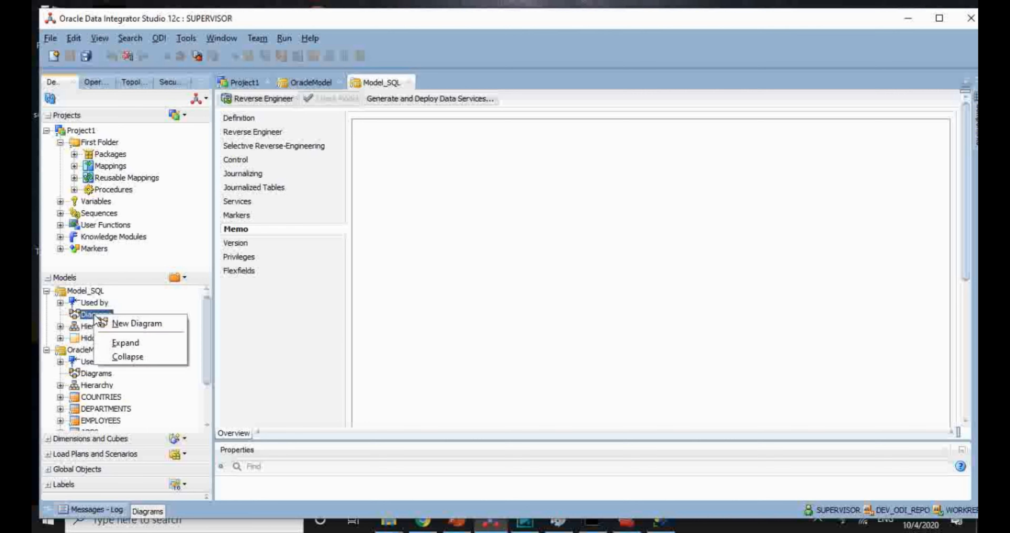
{"action": "left_click", "coordinate": [123, 324]}
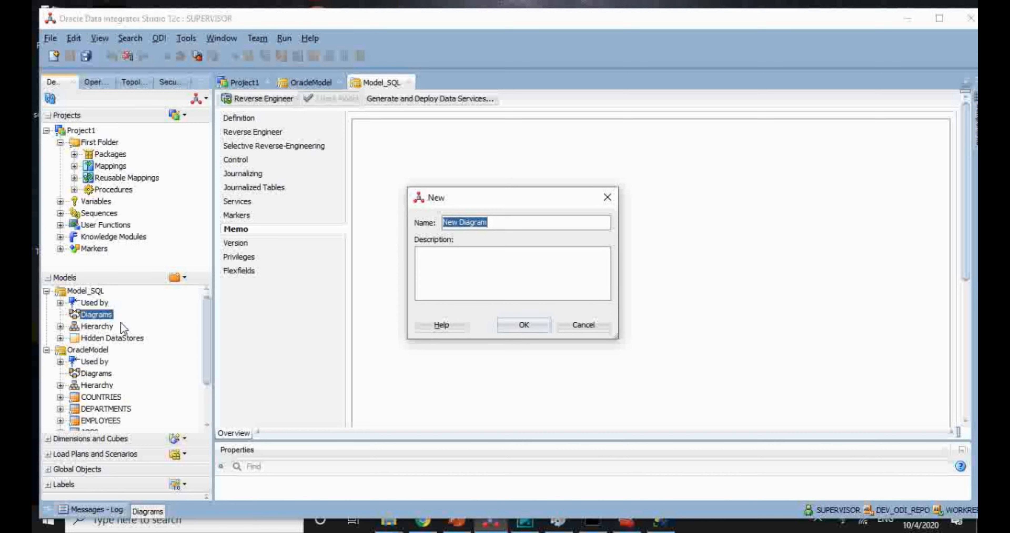
{"action": "type", "text": "DG_SQL"}
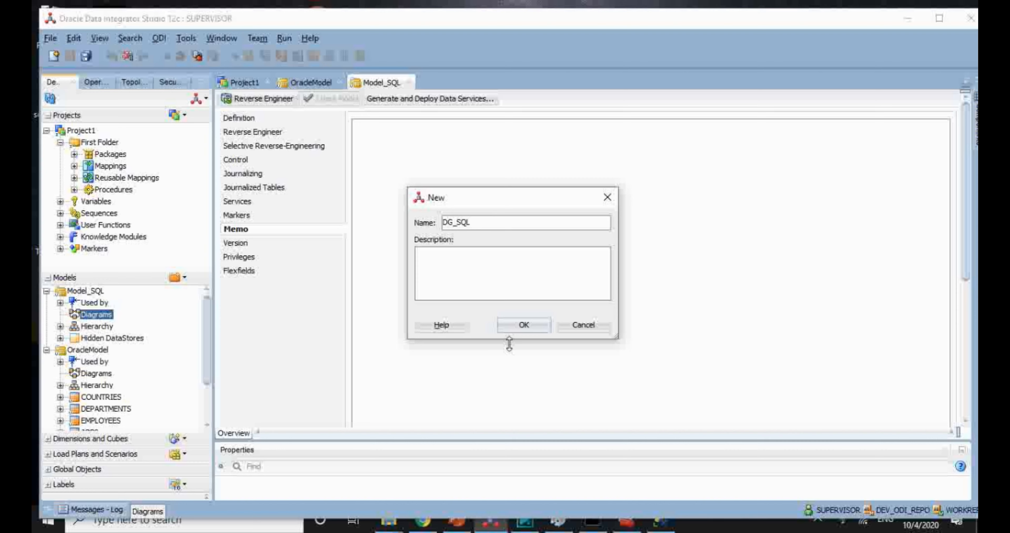
{"action": "left_click", "coordinate": [523, 326]}
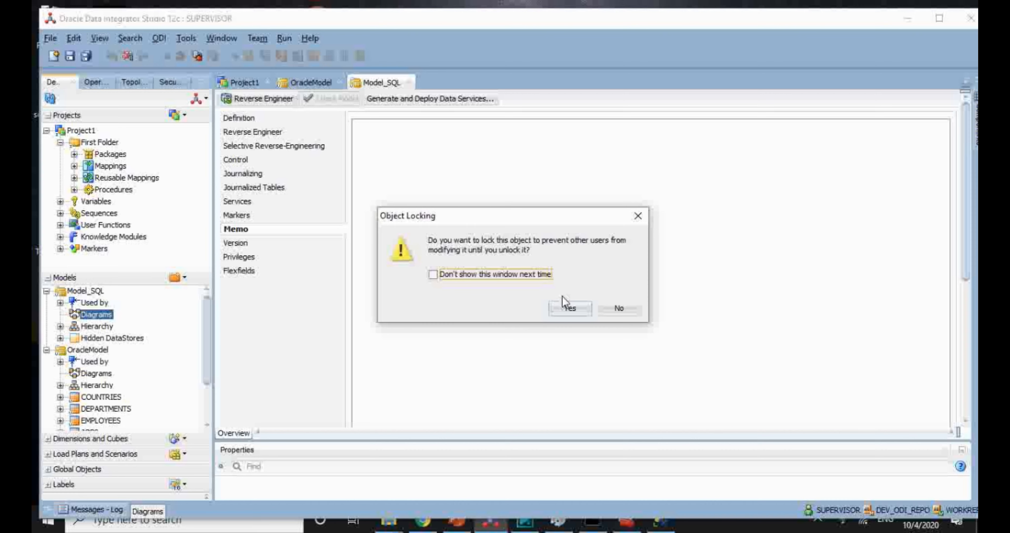
{"action": "left_click", "coordinate": [565, 307]}
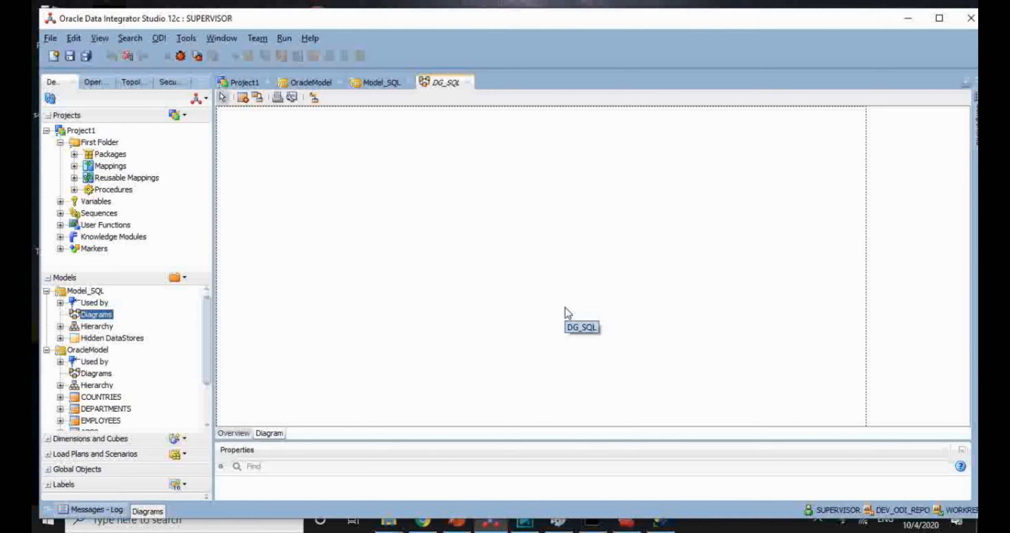
Step: Drop the COUNTRIES table from OracleModel onto DG_SQL, creating it in Model_SQL
{"action": "left_click", "coordinate": [102, 399]}
{"action": "left_click_drag", "start_coordinate": [102, 404], "coordinate": [379, 196]}
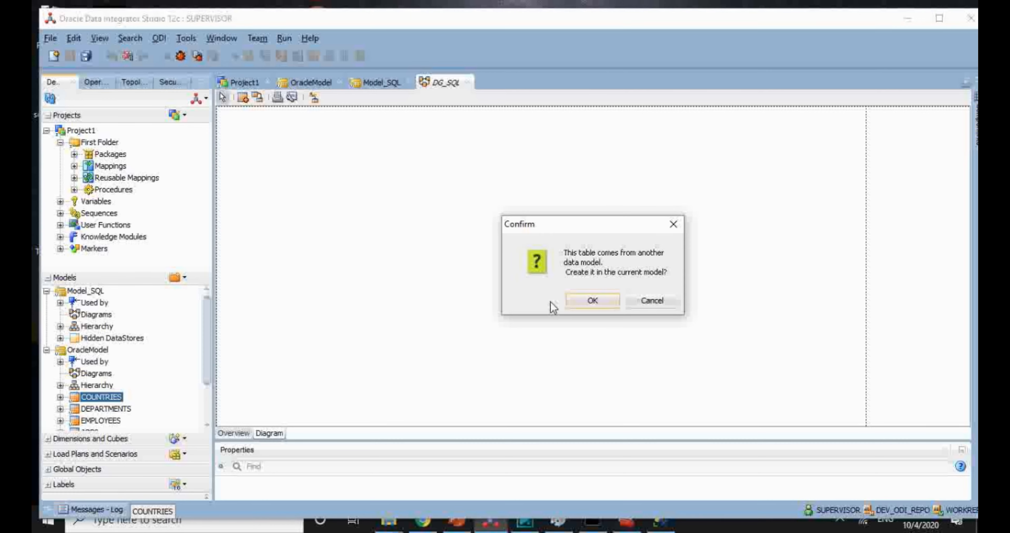
{"action": "left_click", "coordinate": [589, 301]}
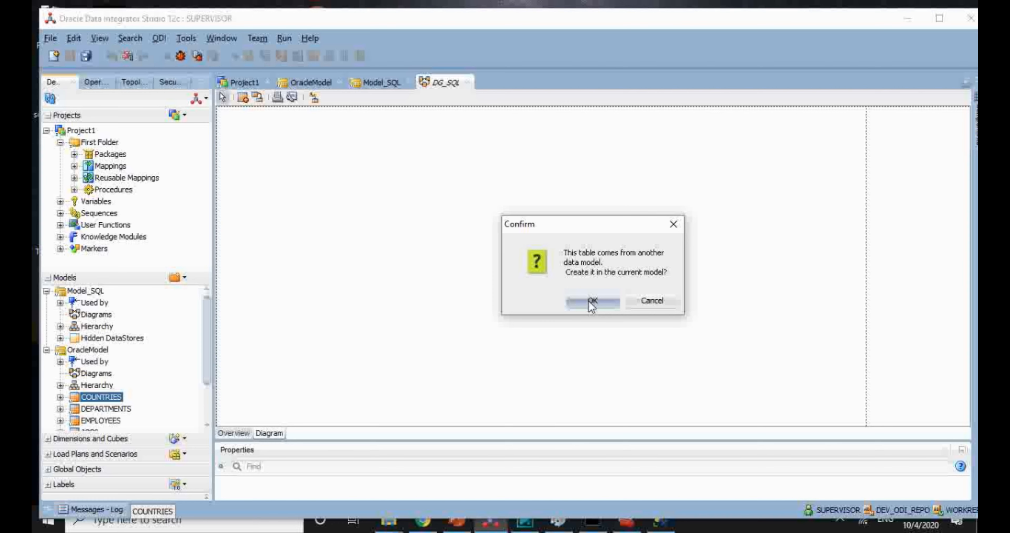
{"action": "left_click", "coordinate": [591, 302]}
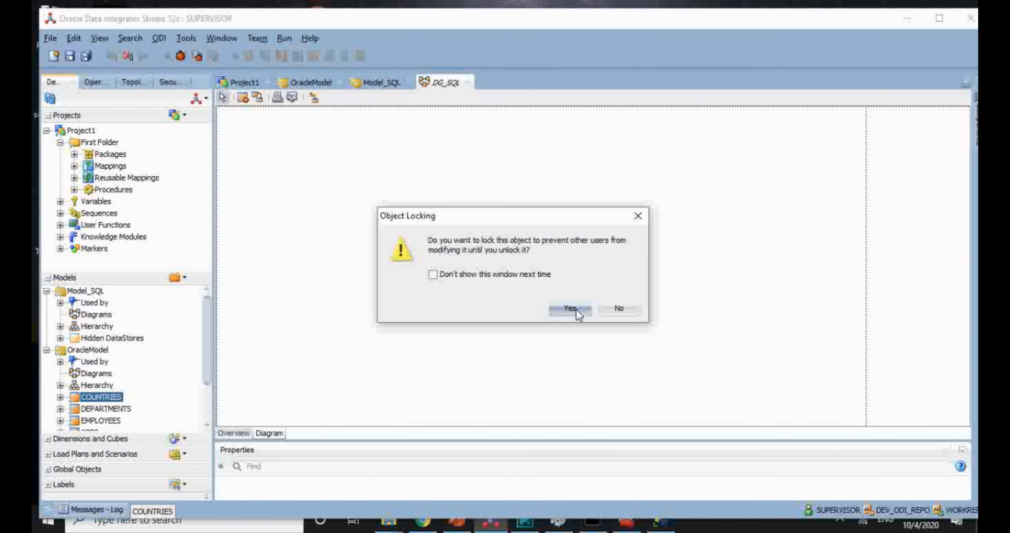
{"action": "left_click", "coordinate": [576, 308]}
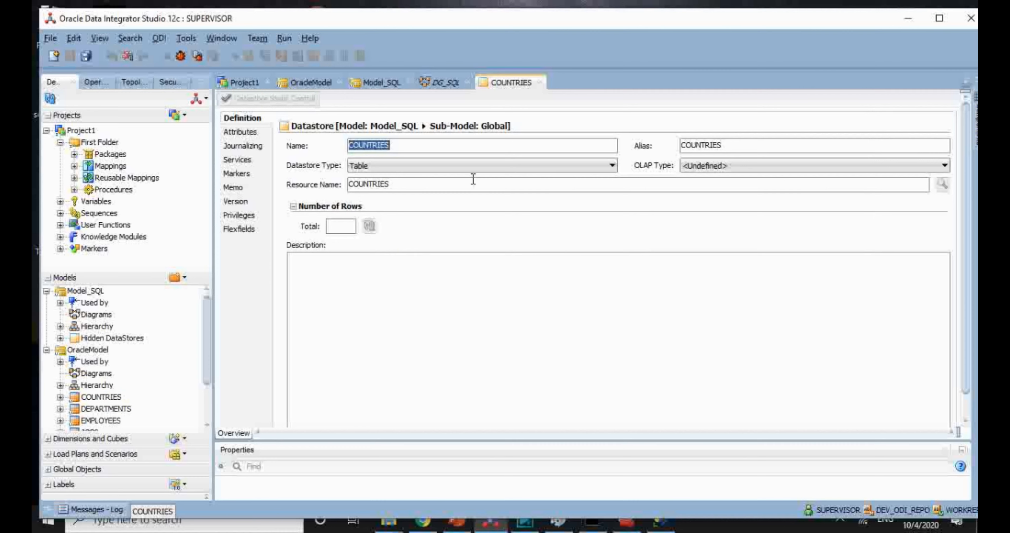
Step: Save the COUNTRIES datastore with its name unchanged, then close it and release the lock
{"action": "left_click", "coordinate": [412, 144]}
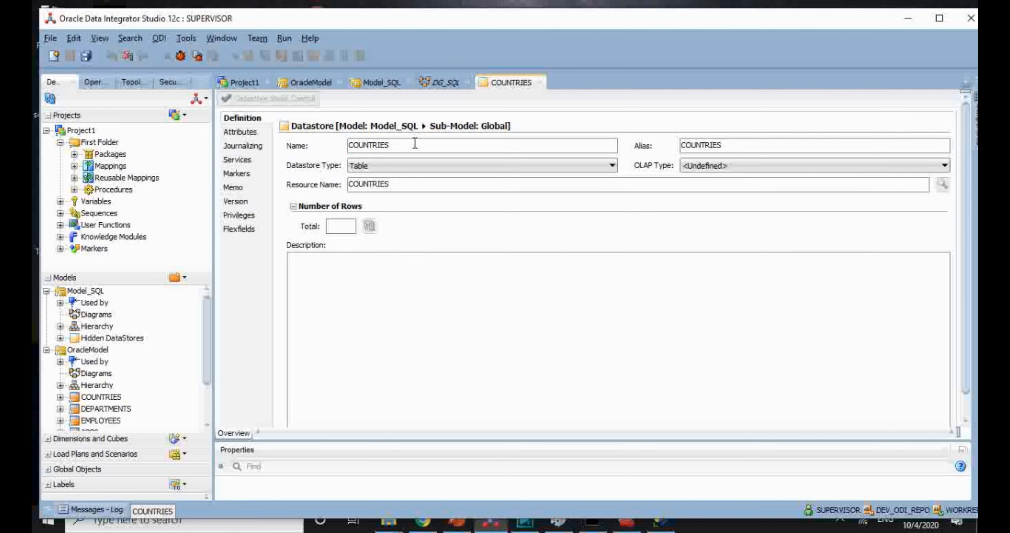
{"action": "key", "text": "BackSpace"}
{"action": "type", "text": "S"}
{"action": "key", "text": "BackSpace"}
{"action": "key", "text": "BackSpace"}
{"action": "type", "text": "S"}
{"action": "left_click", "coordinate": [70, 55]}
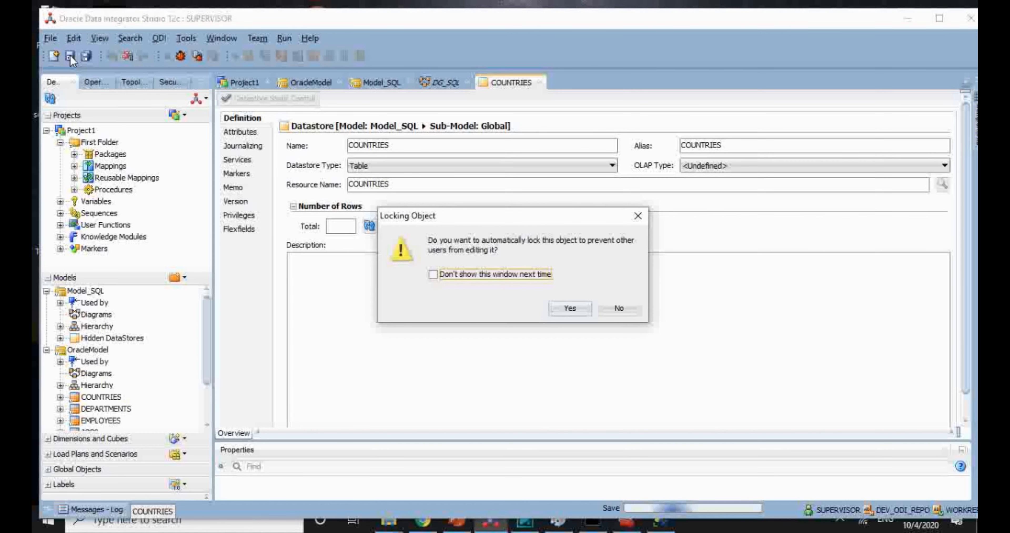
{"action": "left_click", "coordinate": [563, 308]}
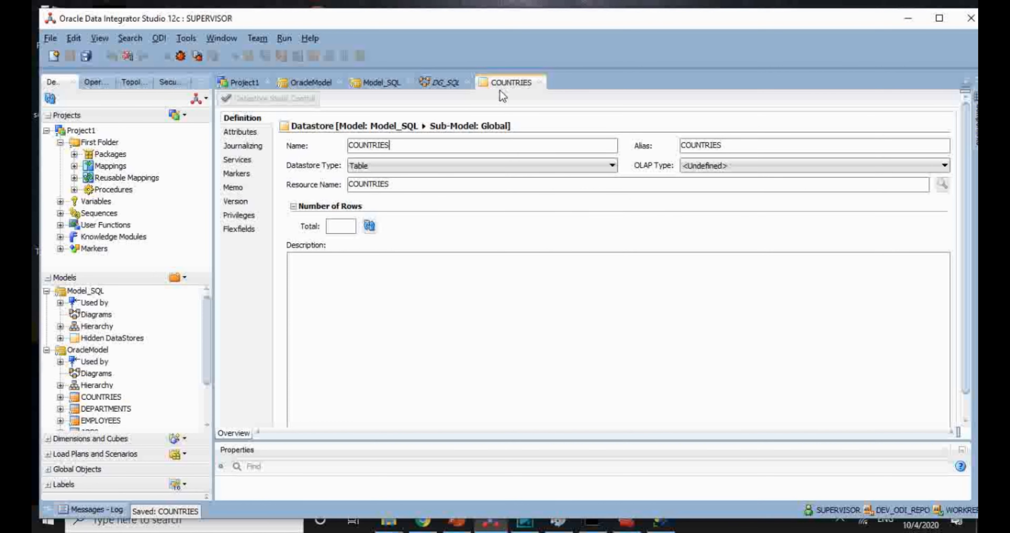
{"action": "left_click", "coordinate": [541, 82]}
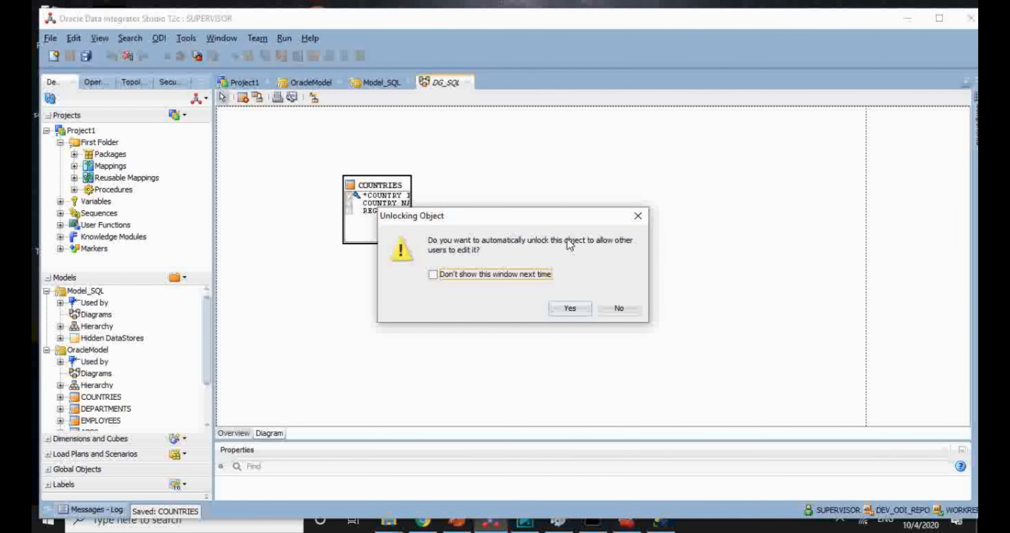
{"action": "left_click", "coordinate": [570, 309]}
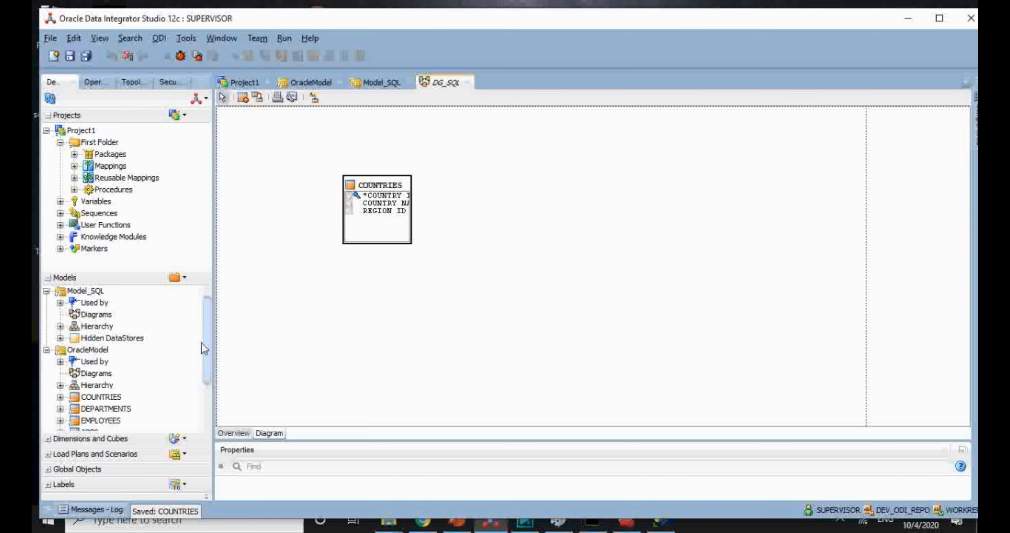
Step: Drop DEPARTMENTS onto DG_SQL, creating it in Model_SQL and locking it
{"action": "left_click_drag", "start_coordinate": [112, 410], "coordinate": [609, 260]}
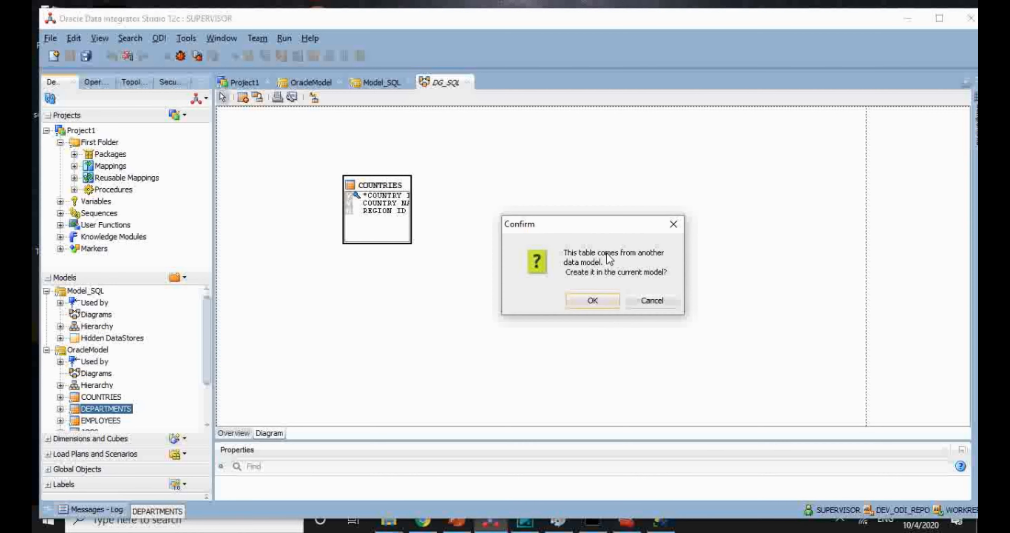
{"action": "left_click", "coordinate": [601, 298]}
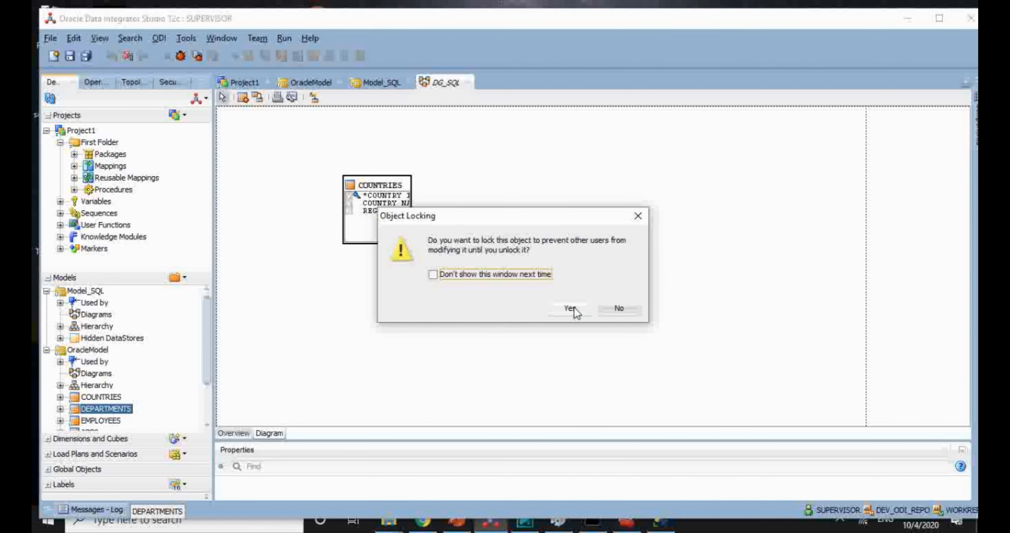
{"action": "left_click", "coordinate": [574, 307]}
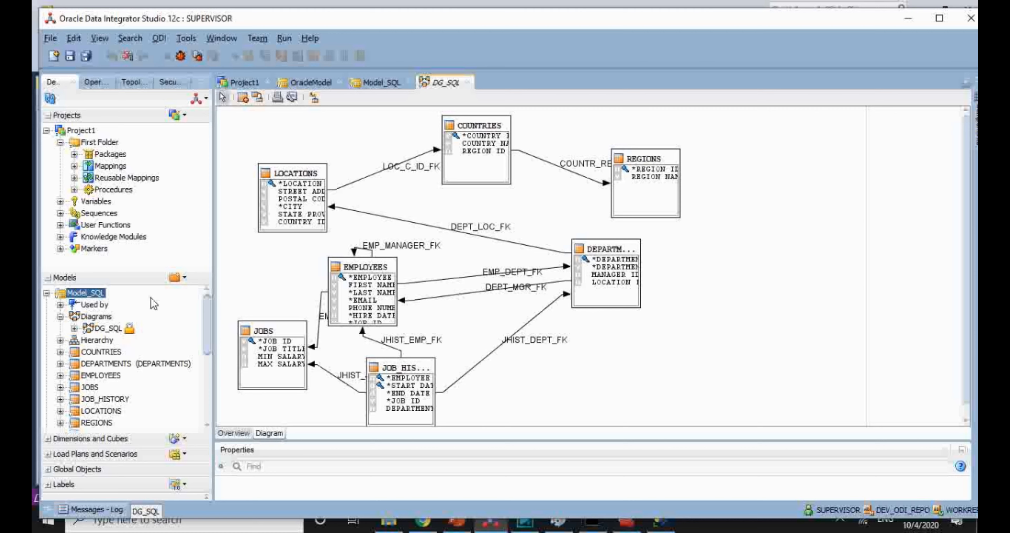
Step: Generate DDL for Model_SQL's tables as procedure DDL Model_SQL 001, marking COUNTRIES for sync
{"action": "right_click", "coordinate": [96, 298]}
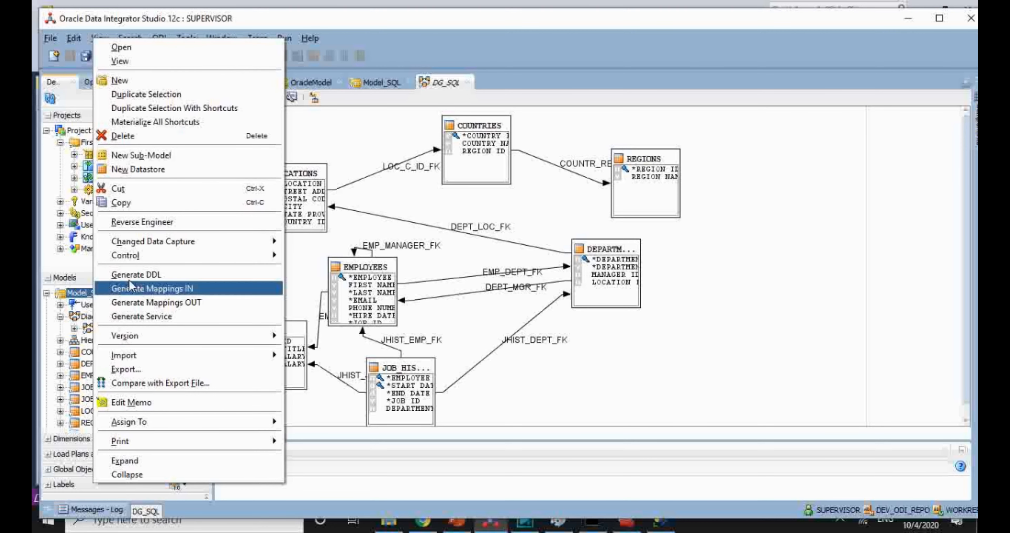
{"action": "left_click", "coordinate": [144, 280]}
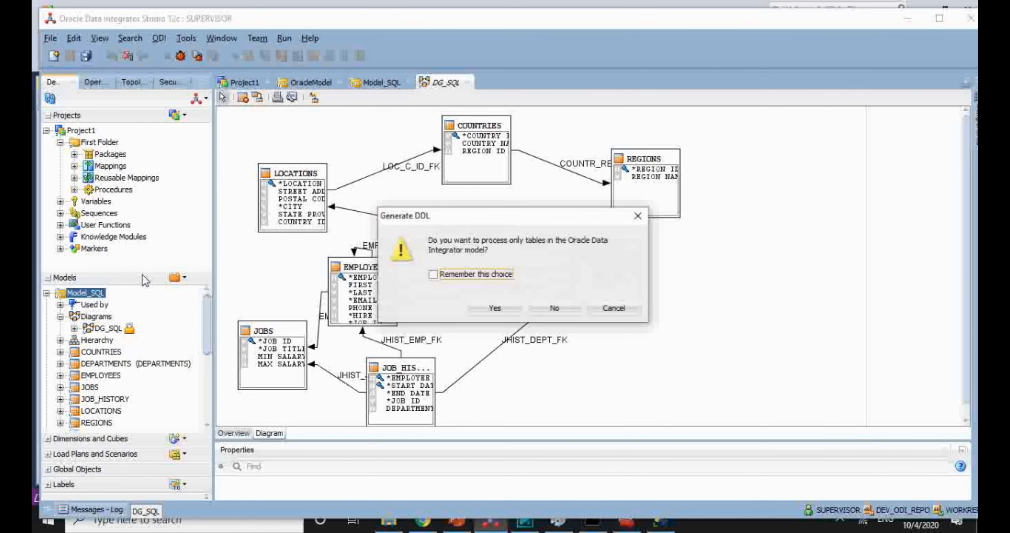
{"action": "left_click", "coordinate": [499, 312]}
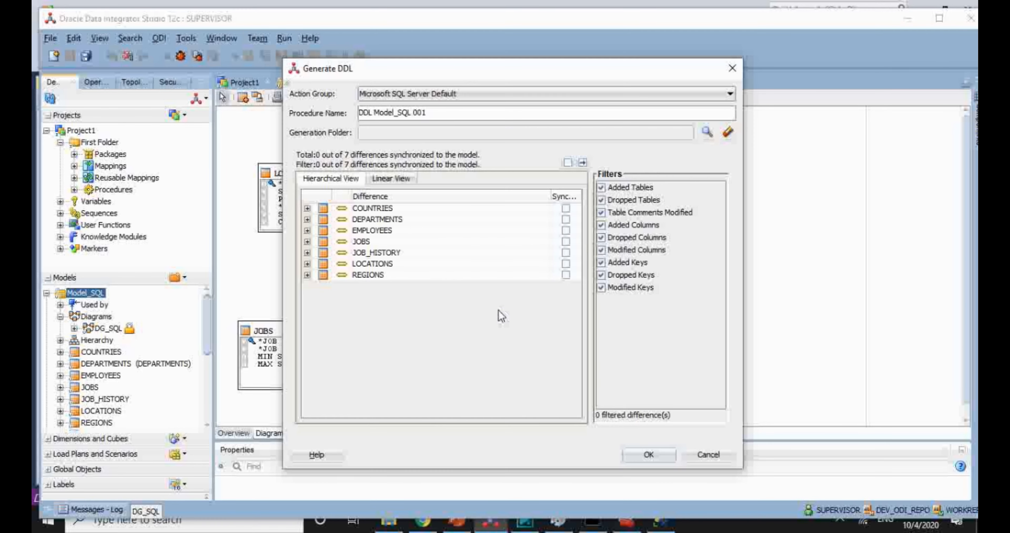
{"action": "left_click_drag", "start_coordinate": [427, 113], "coordinate": [360, 114]}
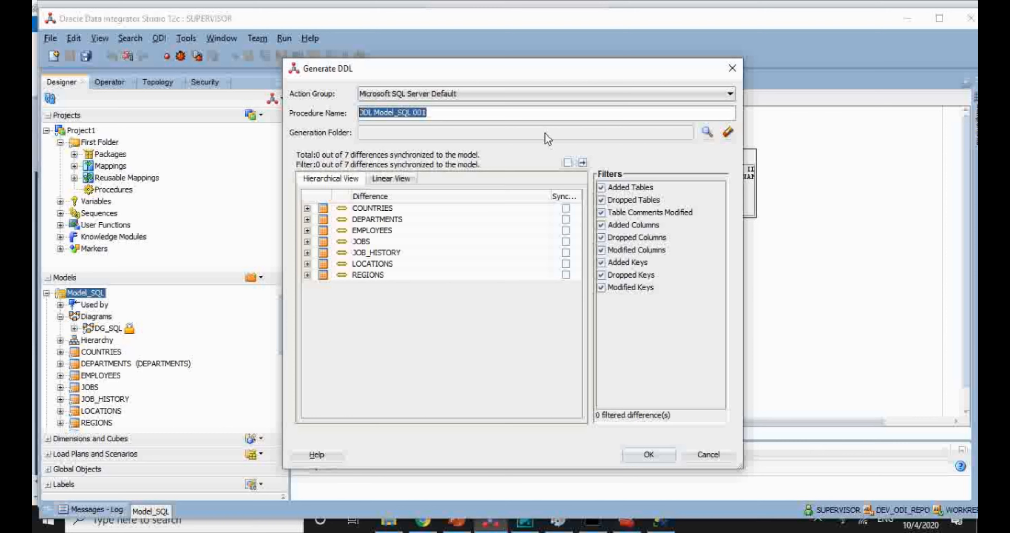
{"action": "left_click", "coordinate": [566, 209]}
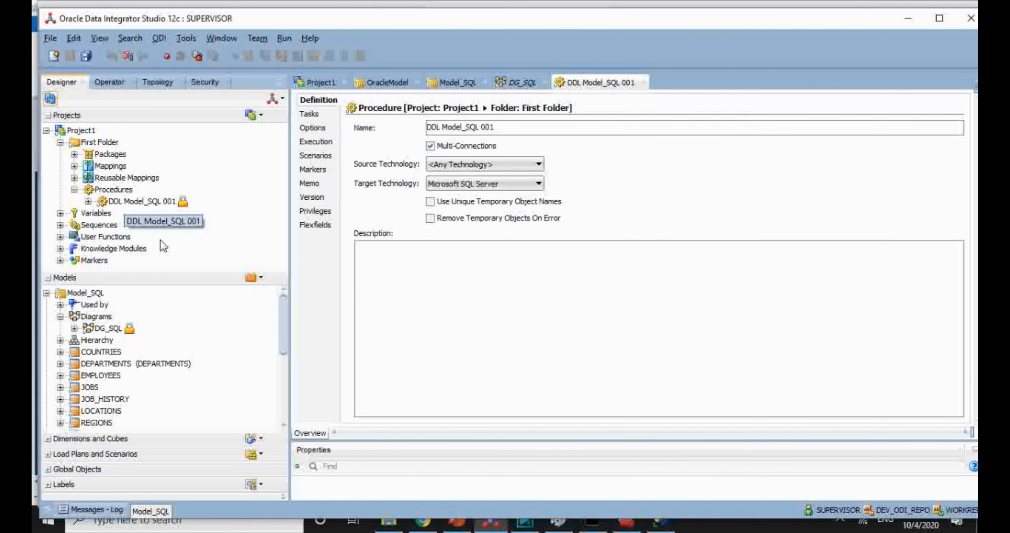
Step: Review the generated DDL tasks and run DDL Model_SQL 001 in the Global context
{"action": "left_click", "coordinate": [315, 116]}
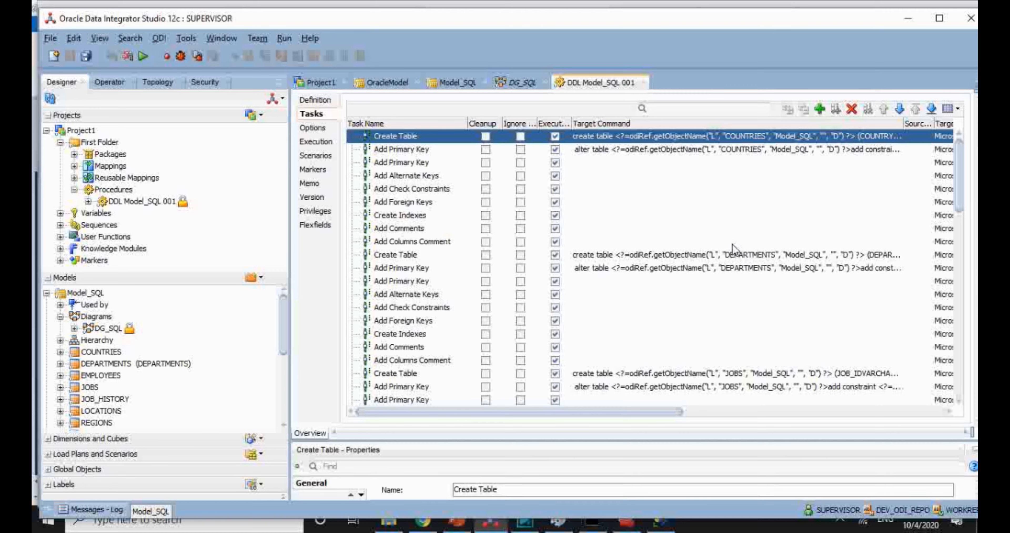
{"action": "right_click", "coordinate": [162, 205]}
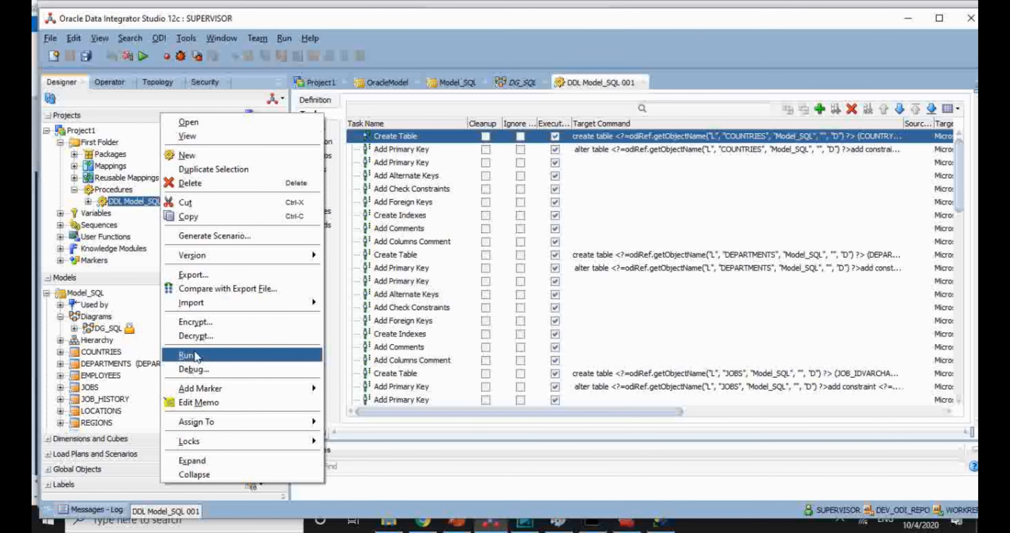
{"action": "left_click", "coordinate": [188, 355]}
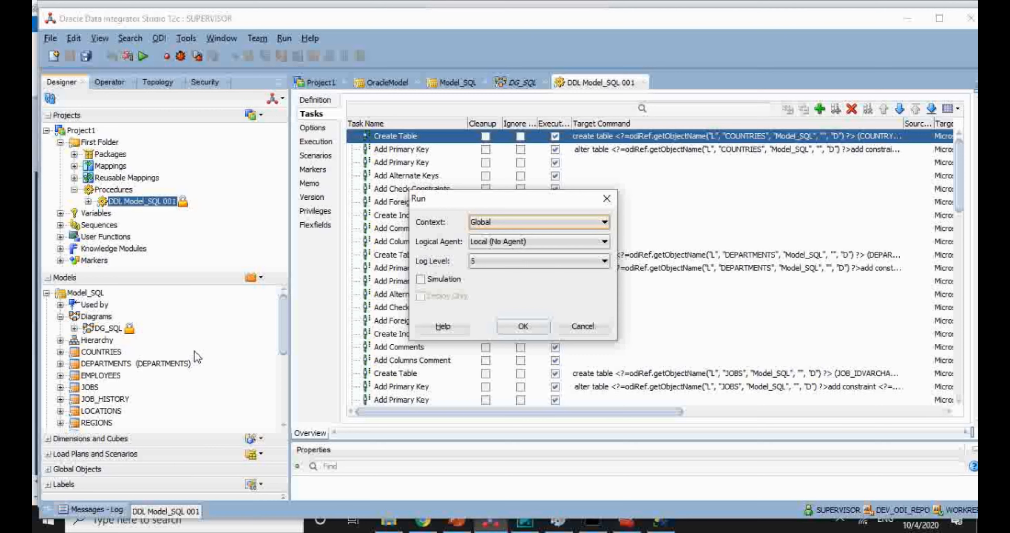
{"action": "left_click", "coordinate": [534, 329]}
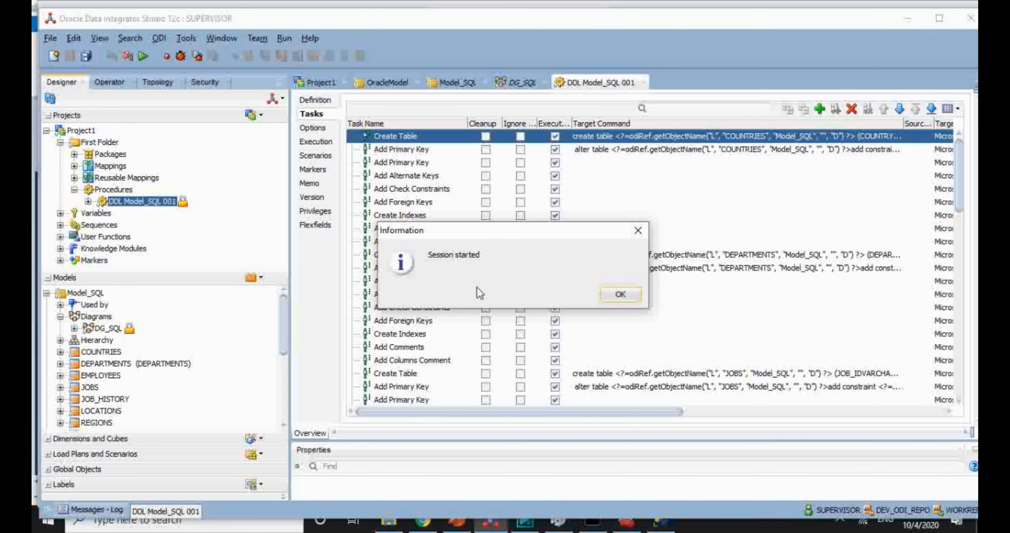
{"action": "left_click", "coordinate": [614, 299]}
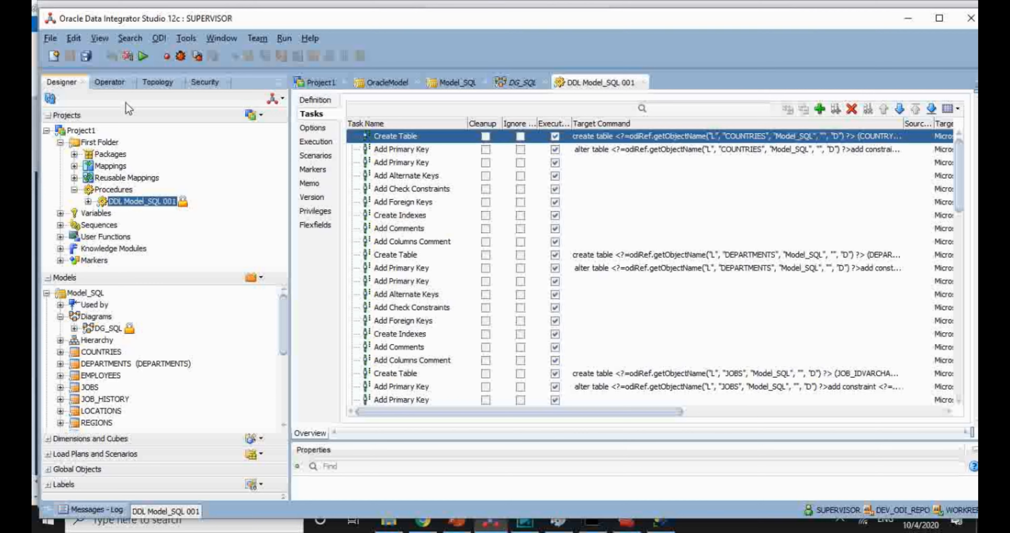
Step: Expand session 63 and its step 1 in Operator to list the completed DDL tasks
{"action": "left_click", "coordinate": [115, 84]}
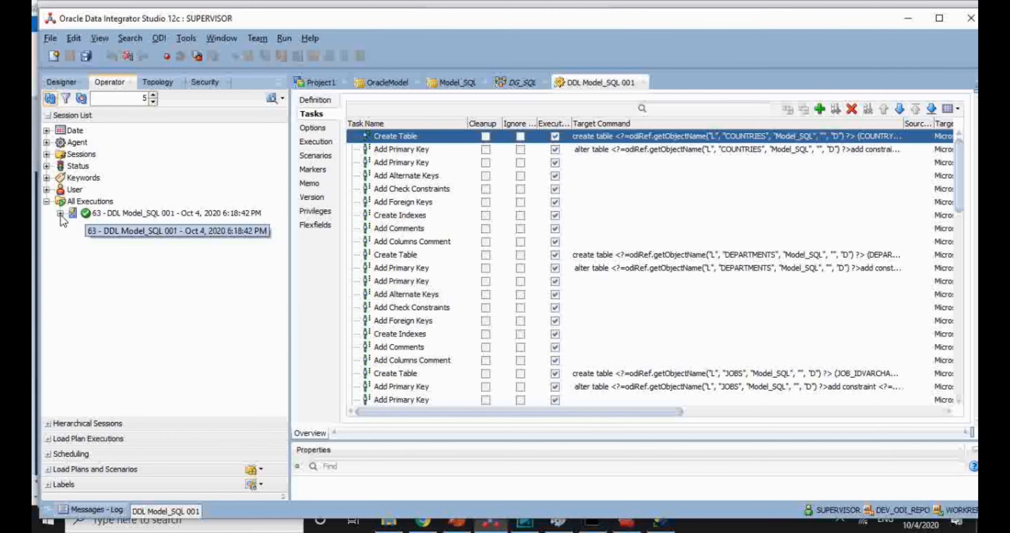
{"action": "left_click", "coordinate": [60, 214]}
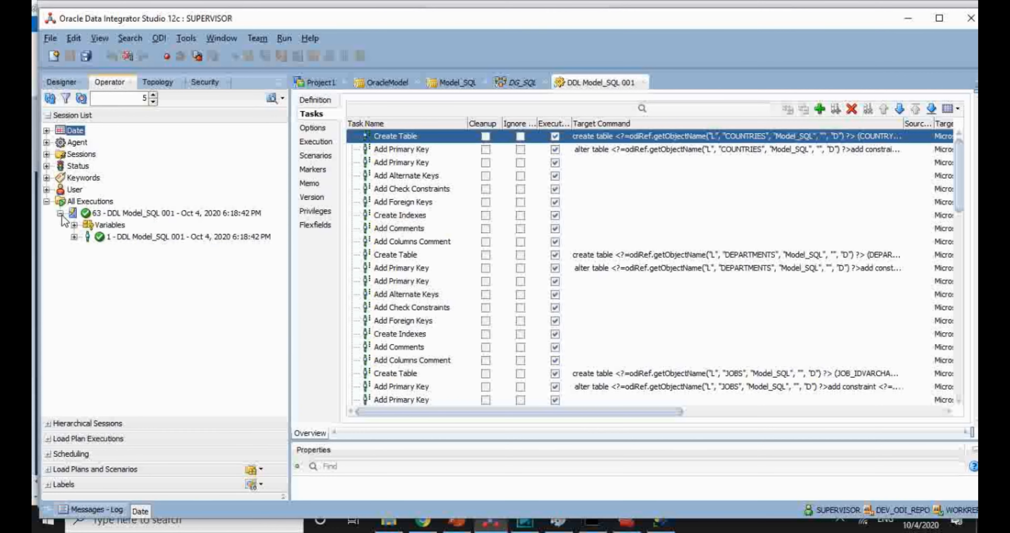
{"action": "left_click", "coordinate": [74, 237]}
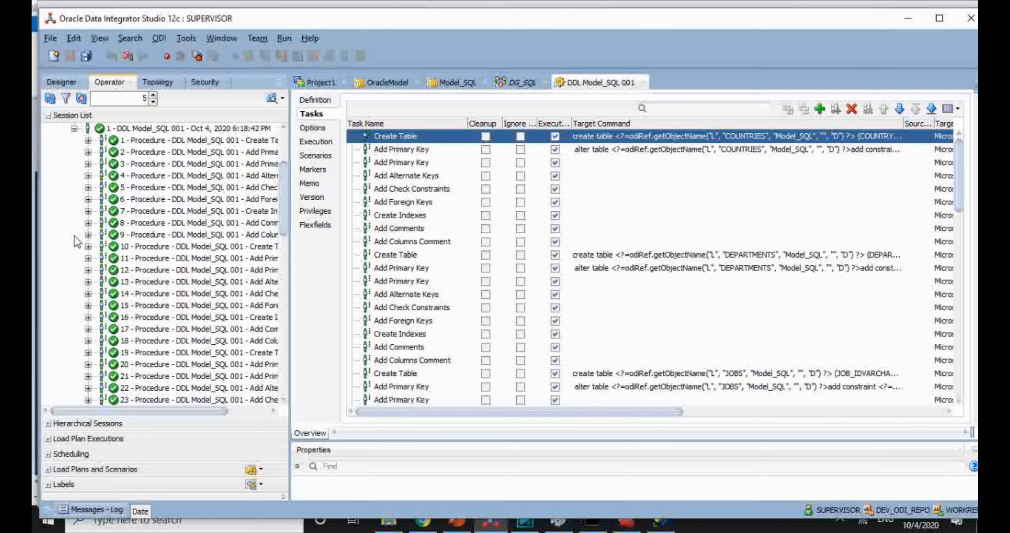
{"action": "left_click_drag", "start_coordinate": [282, 189], "coordinate": [406, 413]}
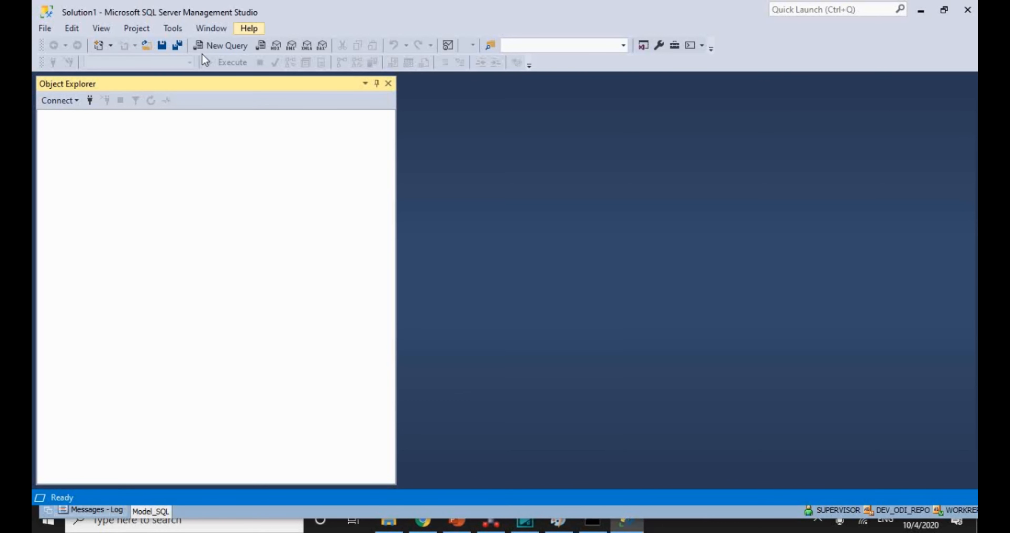
Step: Connect to the SQL Server 2019 instance and expand Databases > HRDB > Tables to view the seven tables
{"action": "left_click", "coordinate": [90, 100]}
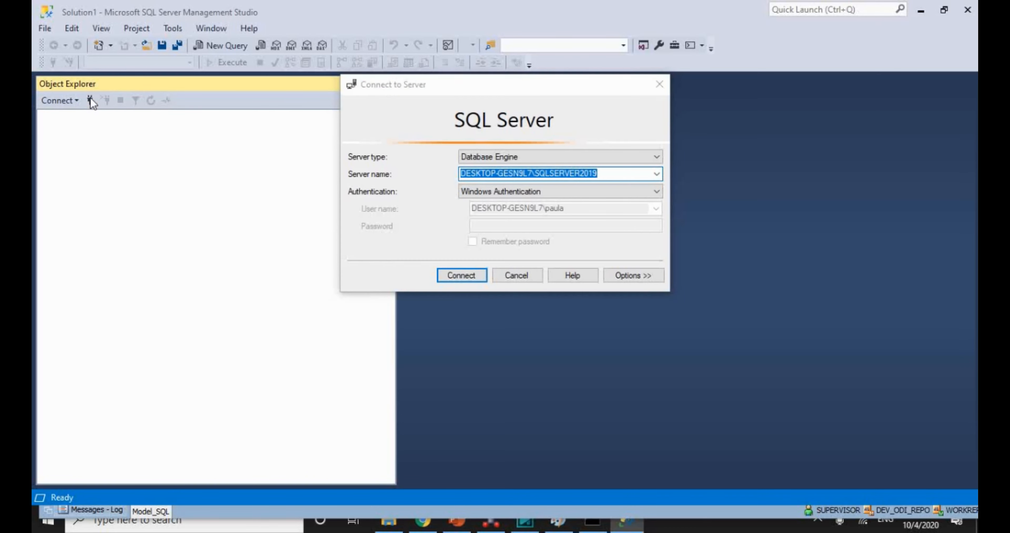
{"action": "left_click", "coordinate": [473, 278]}
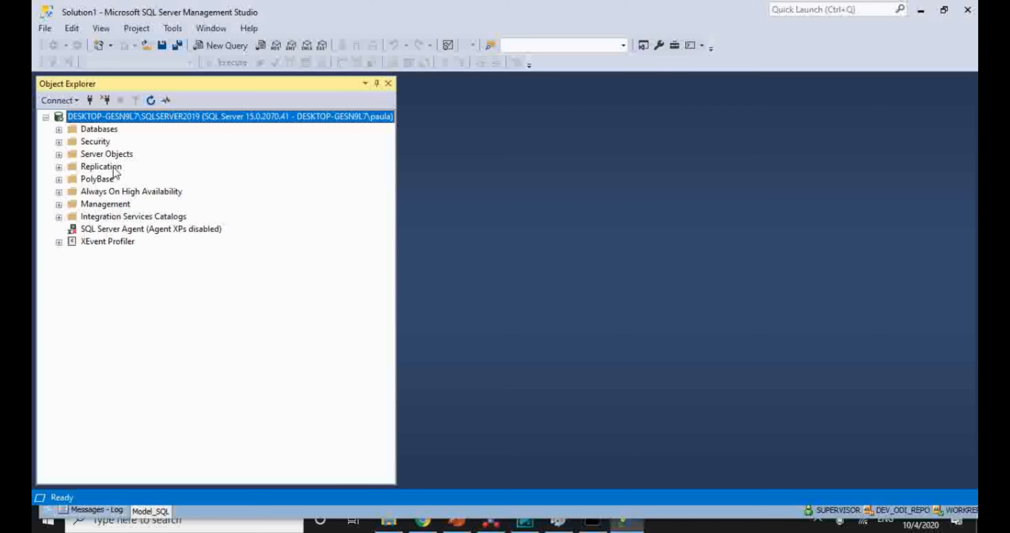
{"action": "left_click", "coordinate": [59, 130]}
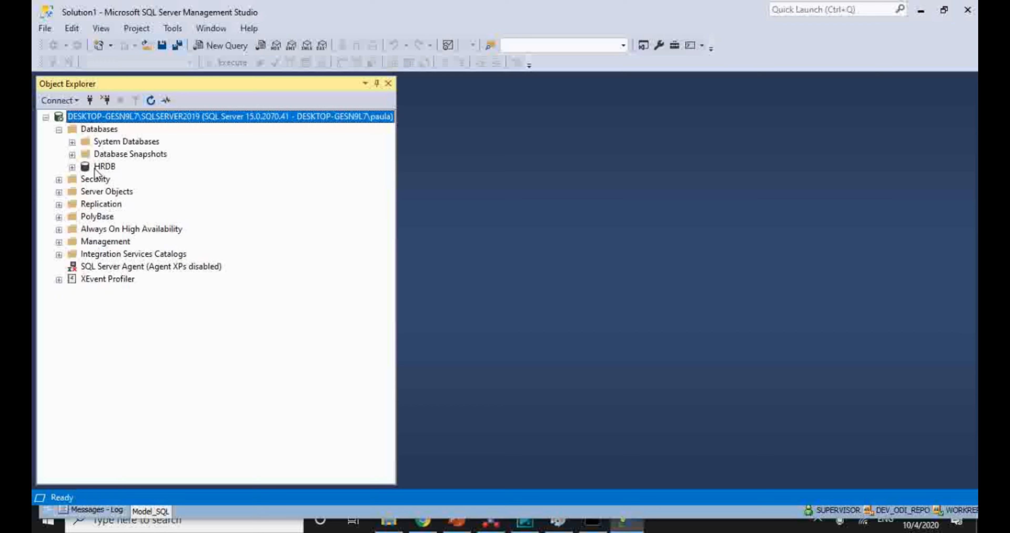
{"action": "left_click", "coordinate": [72, 167]}
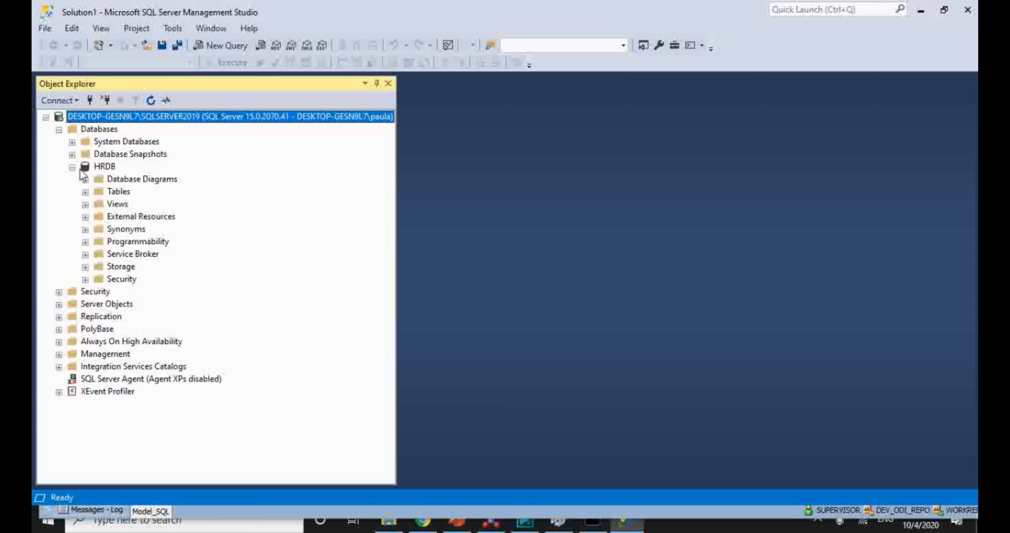
{"action": "left_click", "coordinate": [85, 192]}
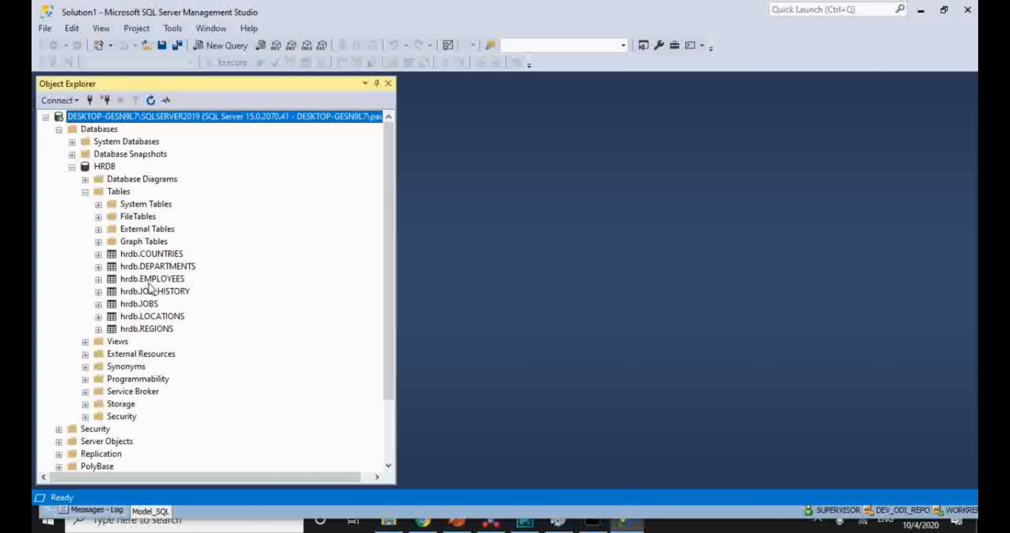
{"action": "left_click_drag", "start_coordinate": [159, 277], "coordinate": [161, 284]}
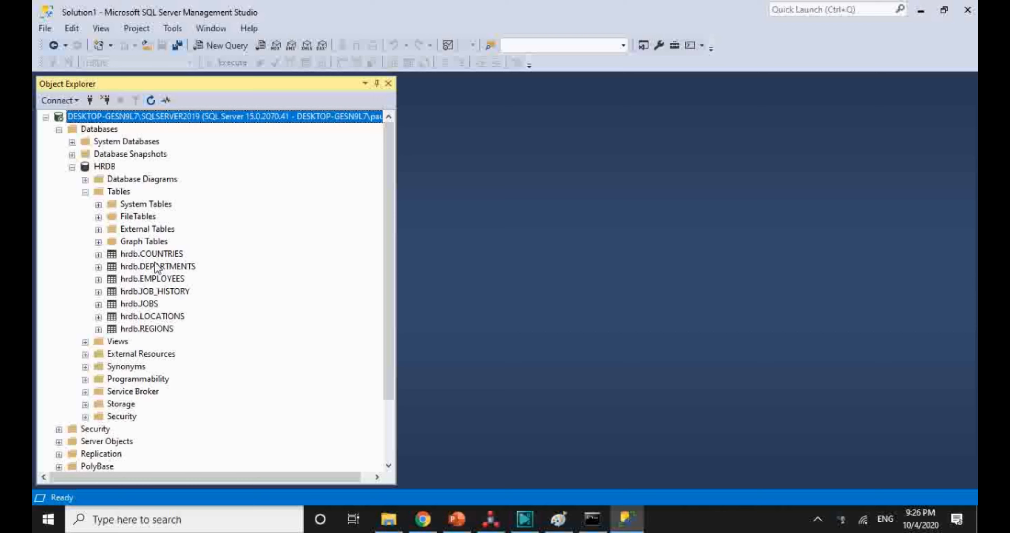
{"action": "key", "text": "alt+Tab"}
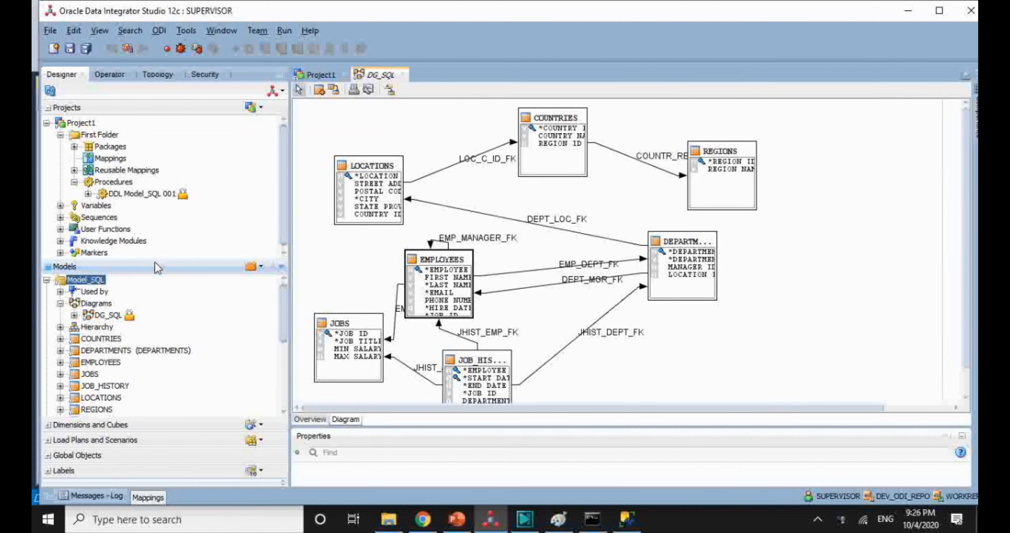
Step: Generate IN mappings from Model_SQL for all seven datastores
{"action": "right_click", "coordinate": [93, 287]}
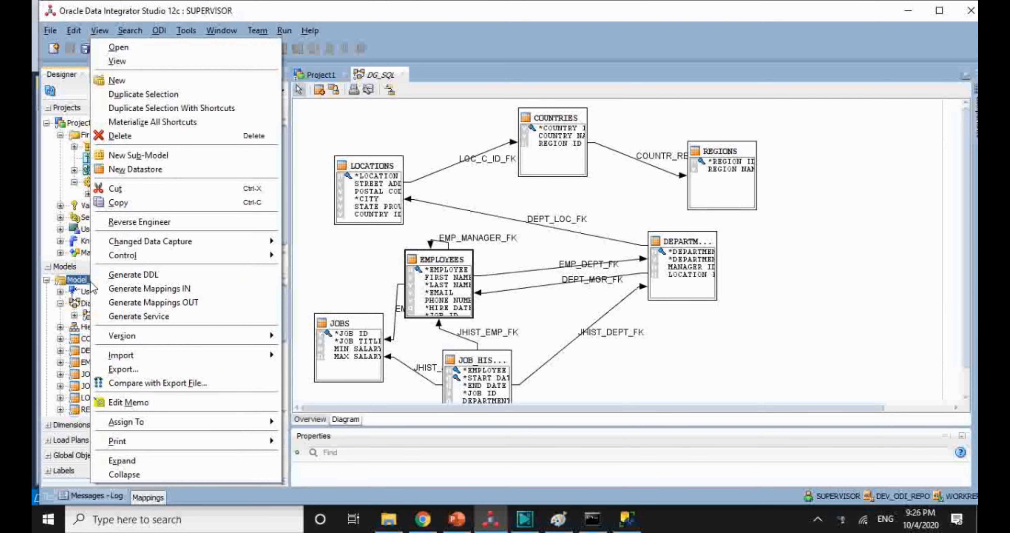
{"action": "left_click", "coordinate": [128, 286]}
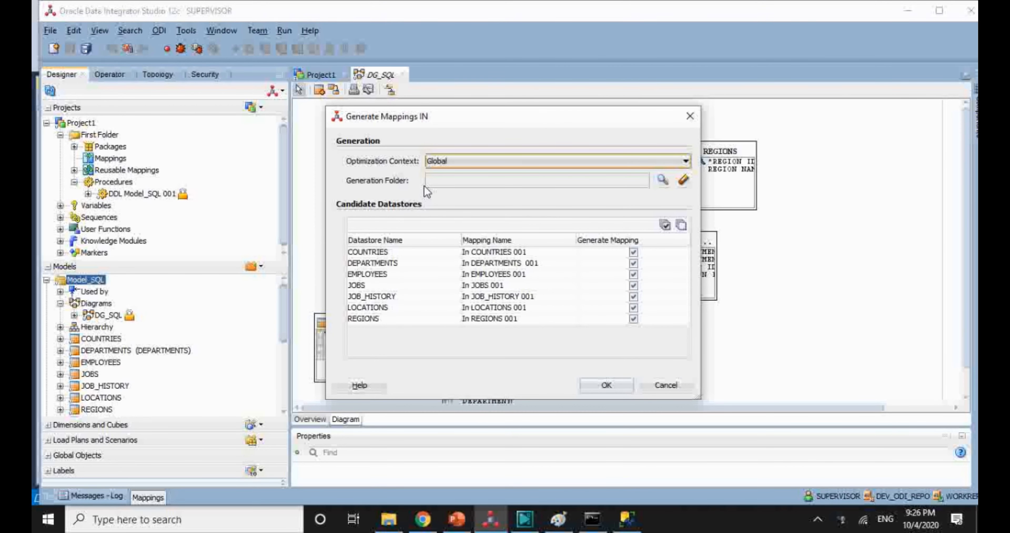
{"action": "left_click", "coordinate": [607, 387]}
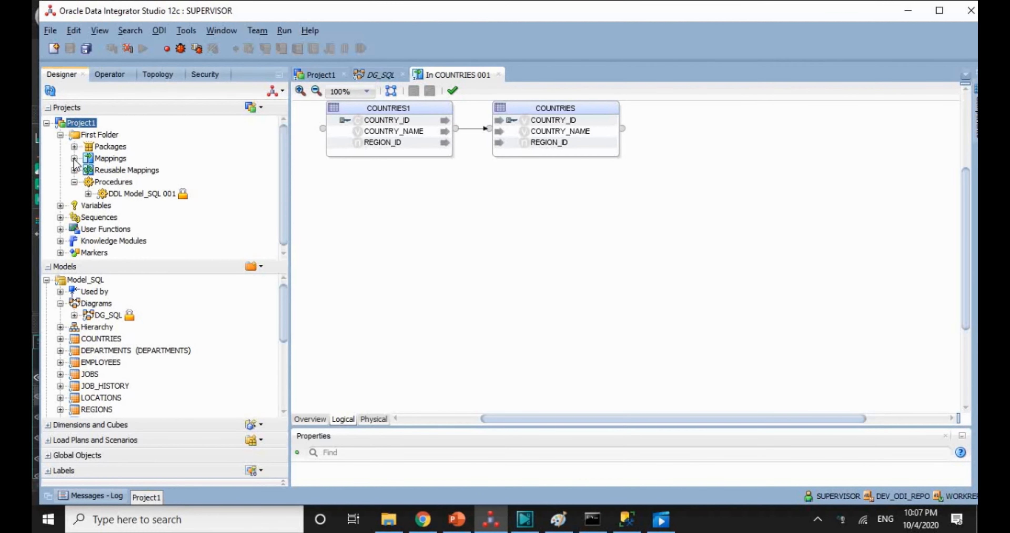
Step: Run the In COUNTRIES 001 mapping in the Global context and acknowledge the session-started message
{"action": "left_click", "coordinate": [74, 158]}
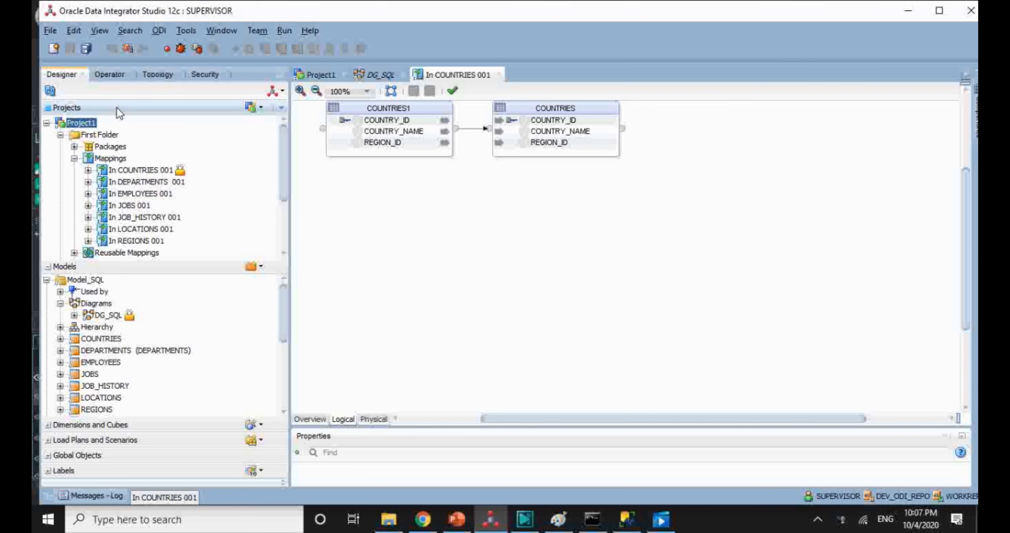
{"action": "left_click", "coordinate": [122, 171]}
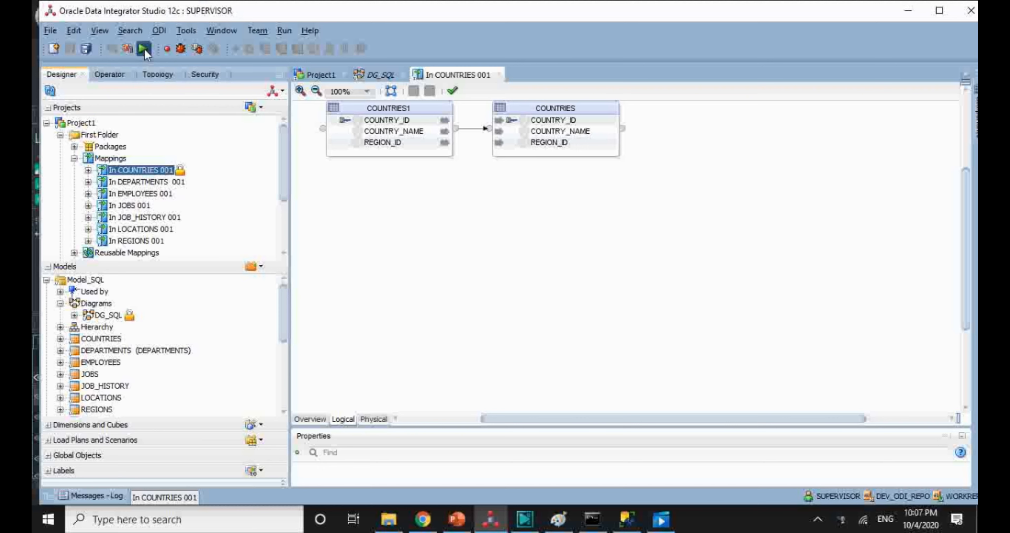
{"action": "left_click", "coordinate": [144, 49]}
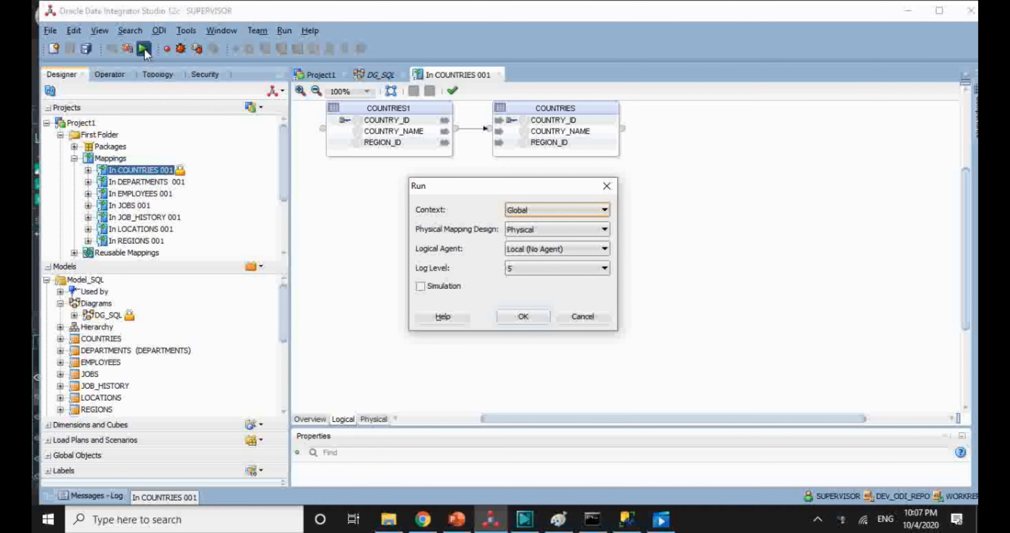
{"action": "left_click", "coordinate": [516, 317]}
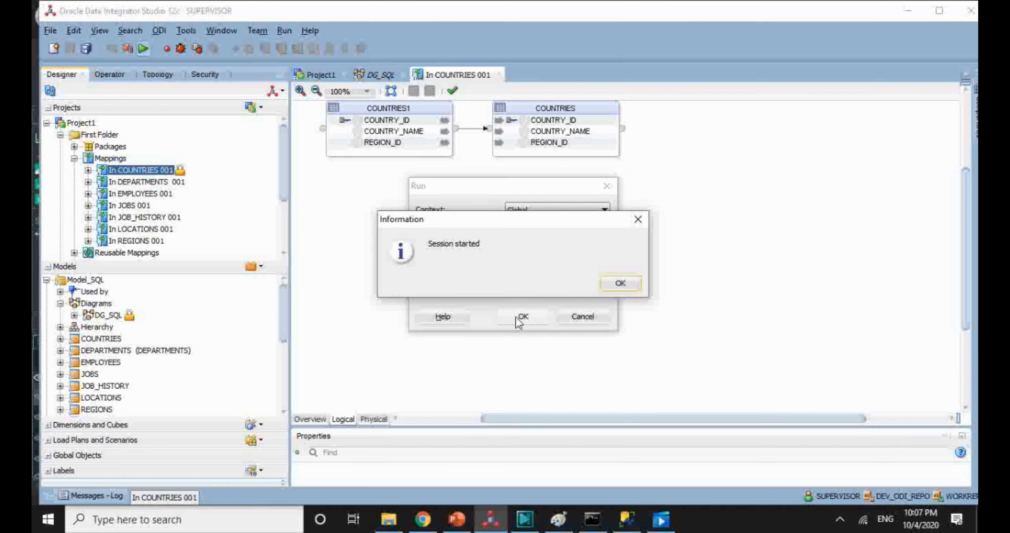
{"action": "left_click", "coordinate": [624, 285]}
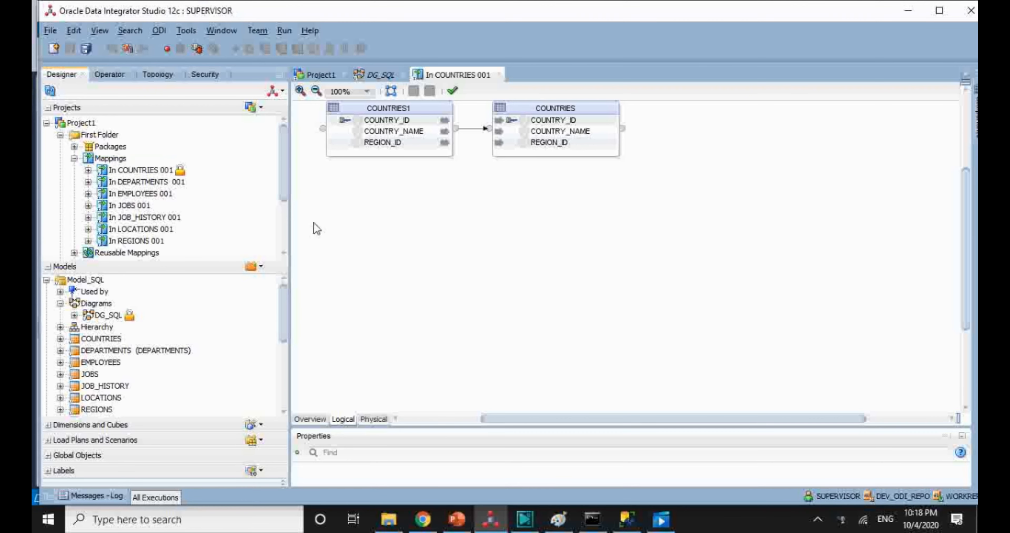
Step: In Operator, check that session 76 succeeded and view the 27 rows loaded into COUNTRIES
{"action": "left_click", "coordinate": [113, 74]}
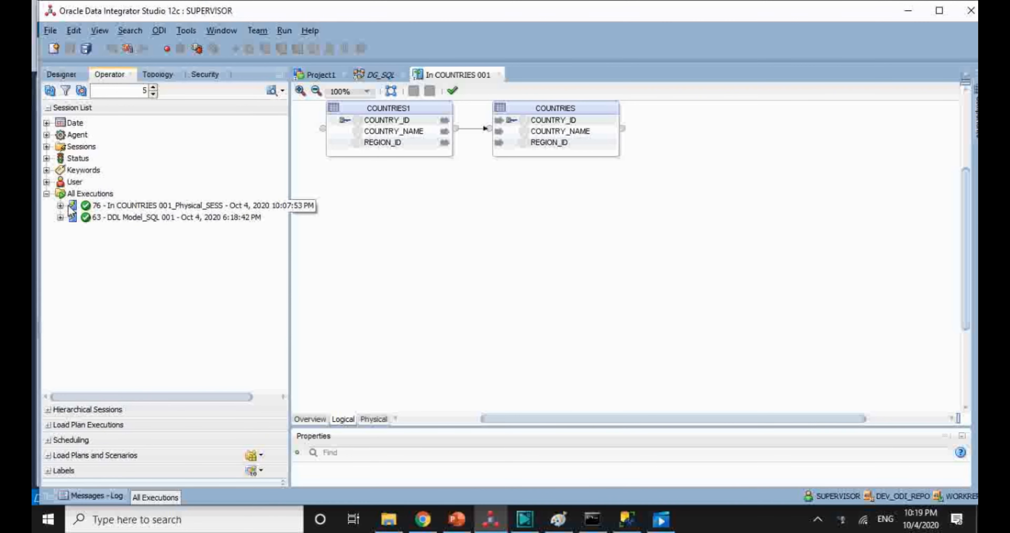
{"action": "left_click", "coordinate": [60, 204]}
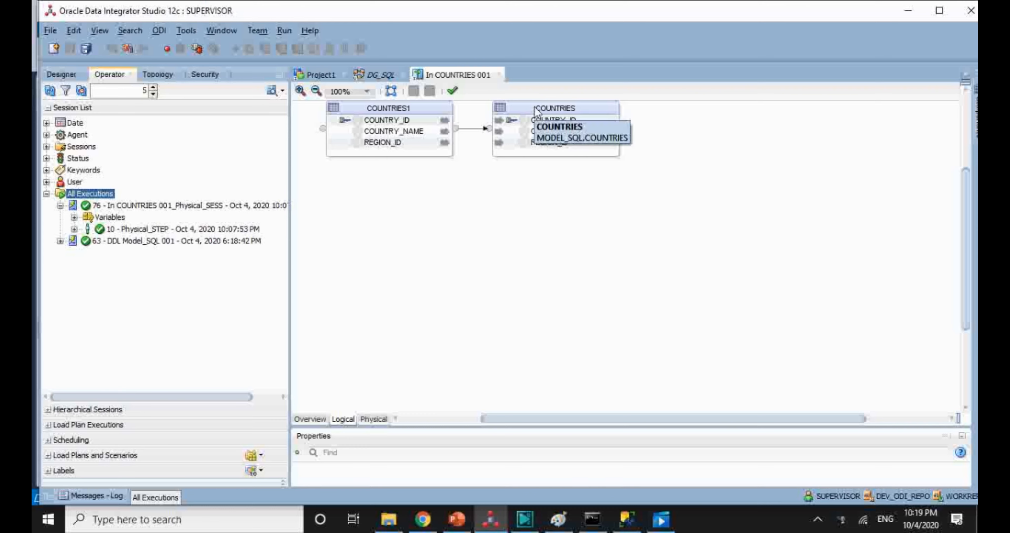
{"action": "left_click", "coordinate": [558, 115]}
{"action": "right_click", "coordinate": [558, 114]}
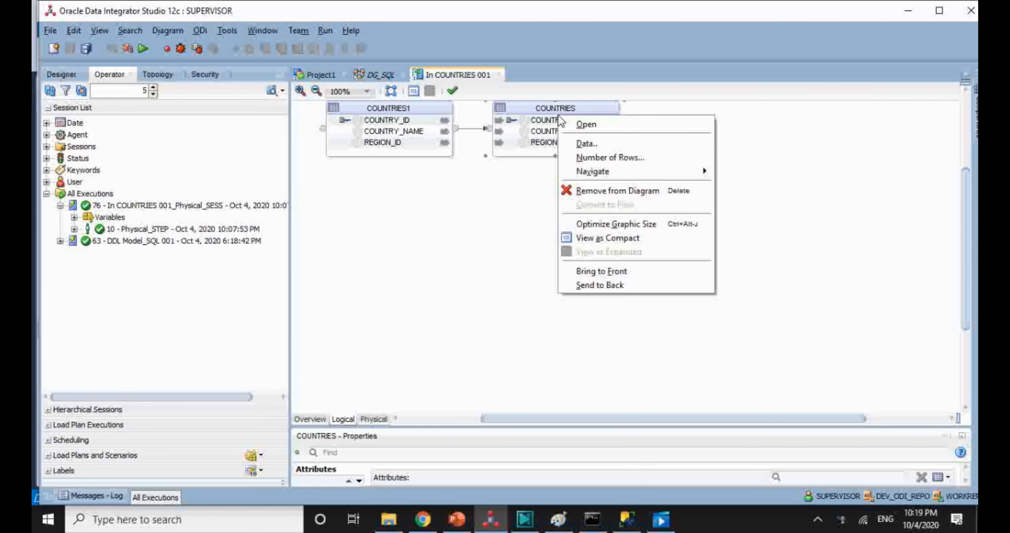
{"action": "left_click", "coordinate": [583, 146]}
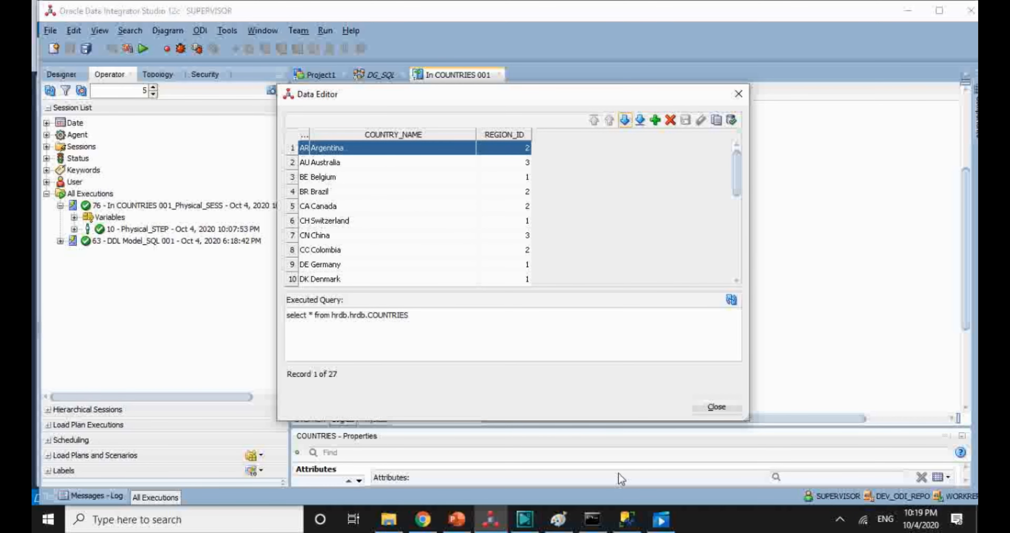
{"action": "left_click", "coordinate": [627, 519]}
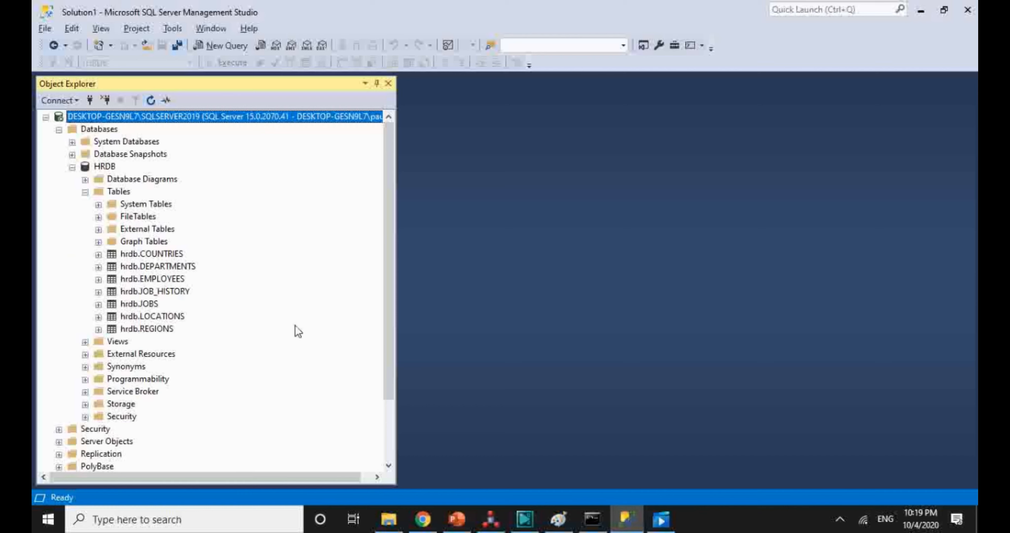
Step: Open Edit Top 200 Rows for hrdb.COUNTRIES from Object Explorer
{"action": "right_click", "coordinate": [171, 255]}
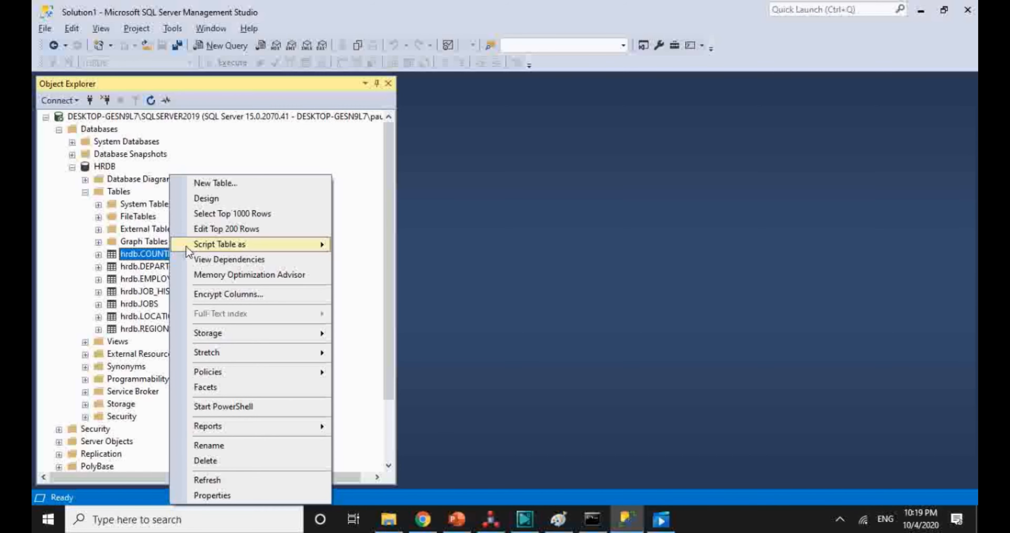
{"action": "left_click", "coordinate": [222, 232]}
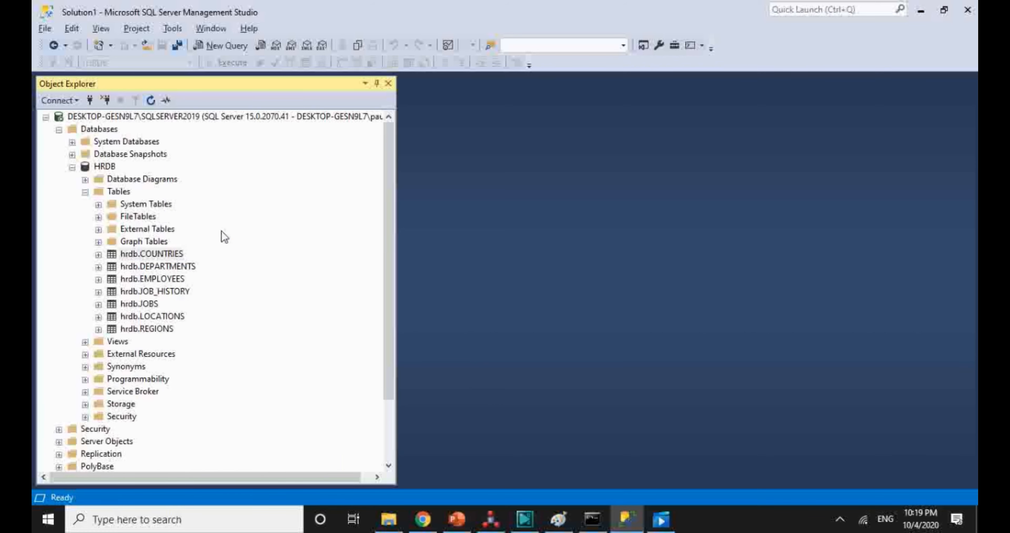